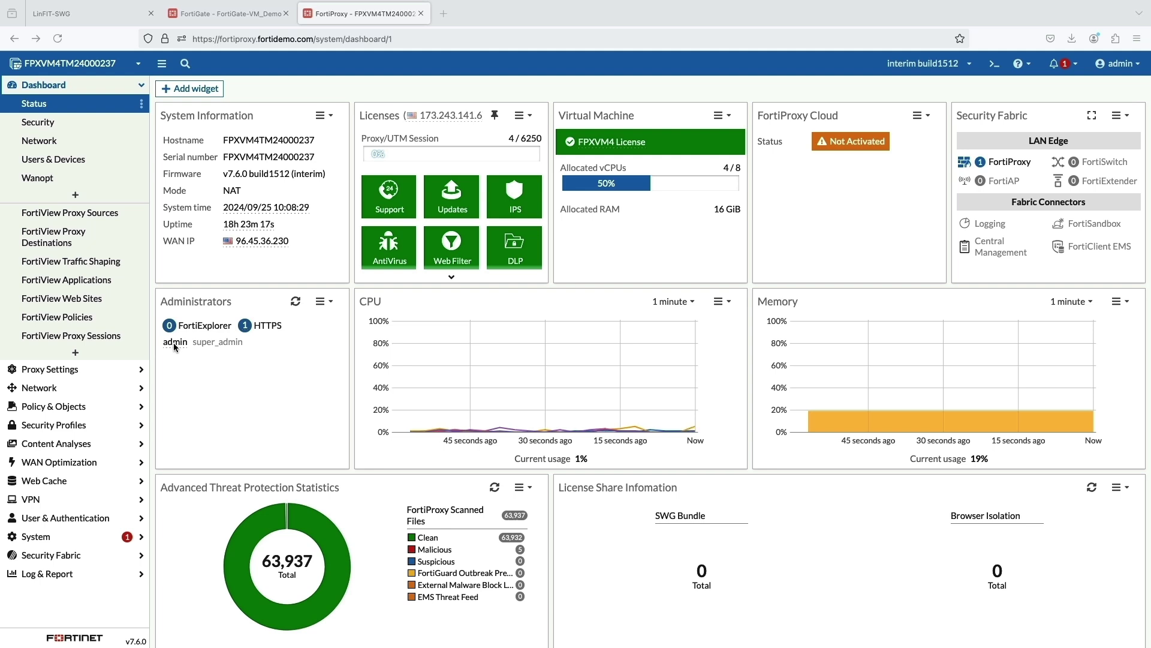
Open local ICAP server 1 under Content Analyses (port5, 192.168.101.150, ICAP 1344)
click(67, 445)
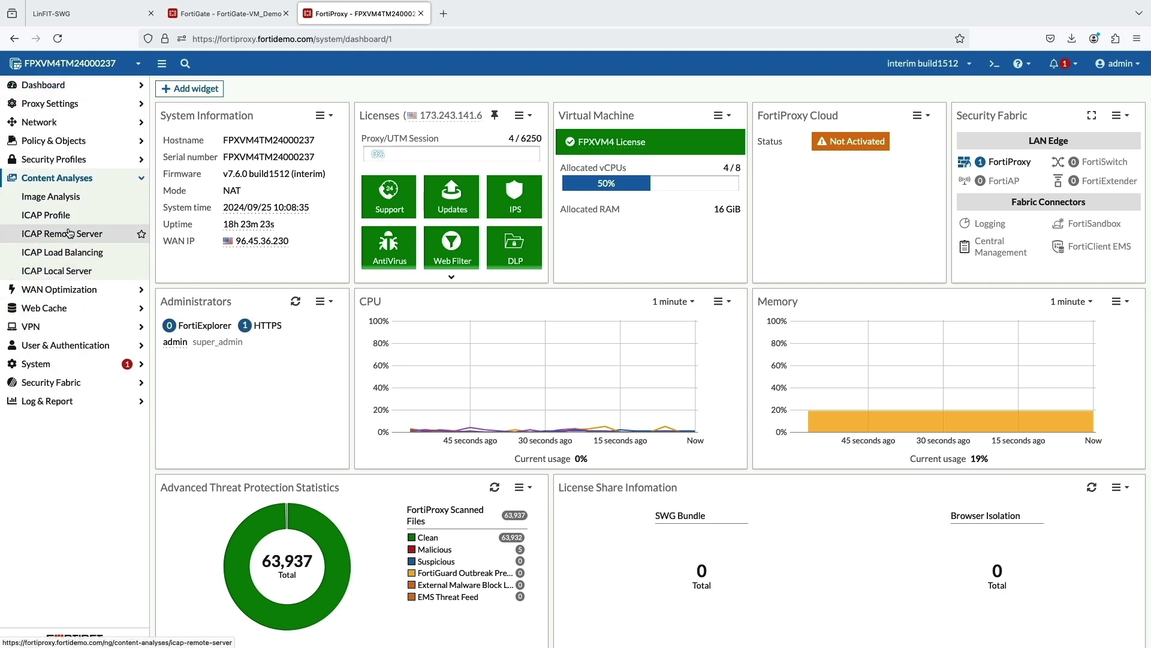
click(67, 271)
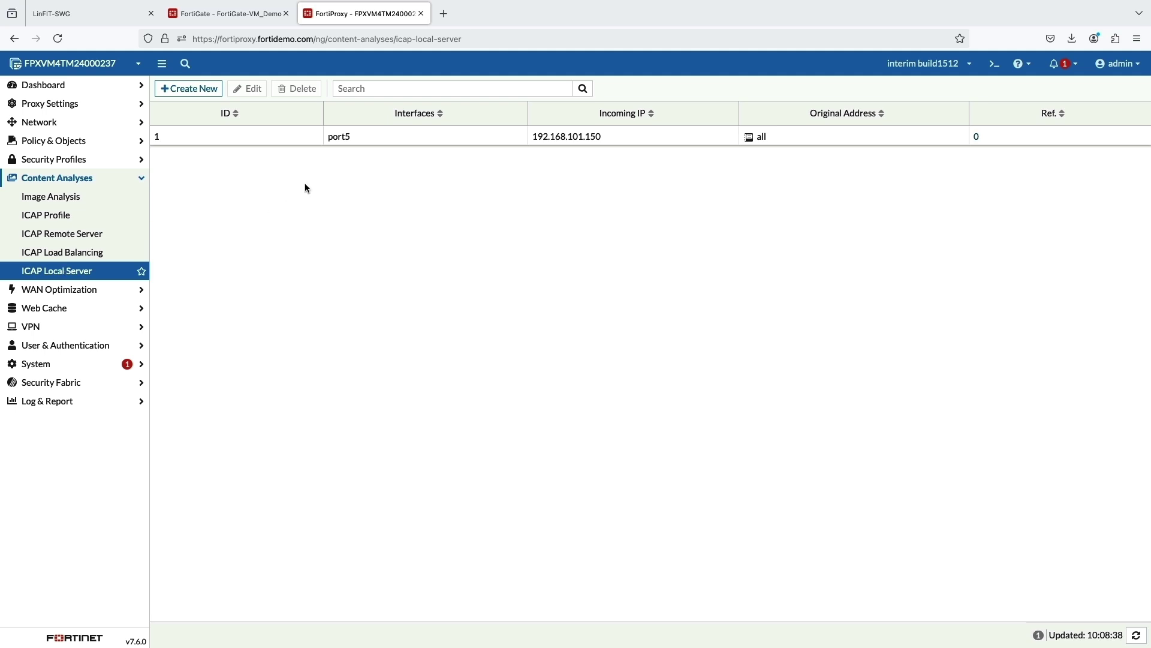
double_click(415, 138)
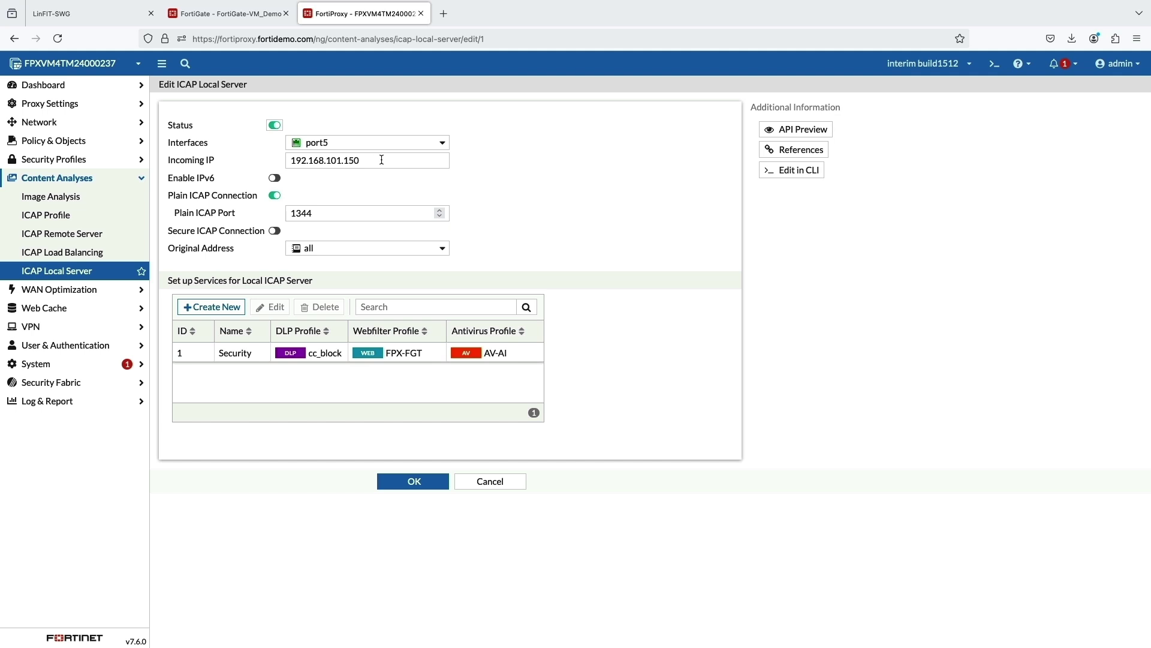
Review the Security service's cc_block, FPX-FGT and AV-AI profiles, then dismiss it unchanged
click(236, 354)
click(274, 308)
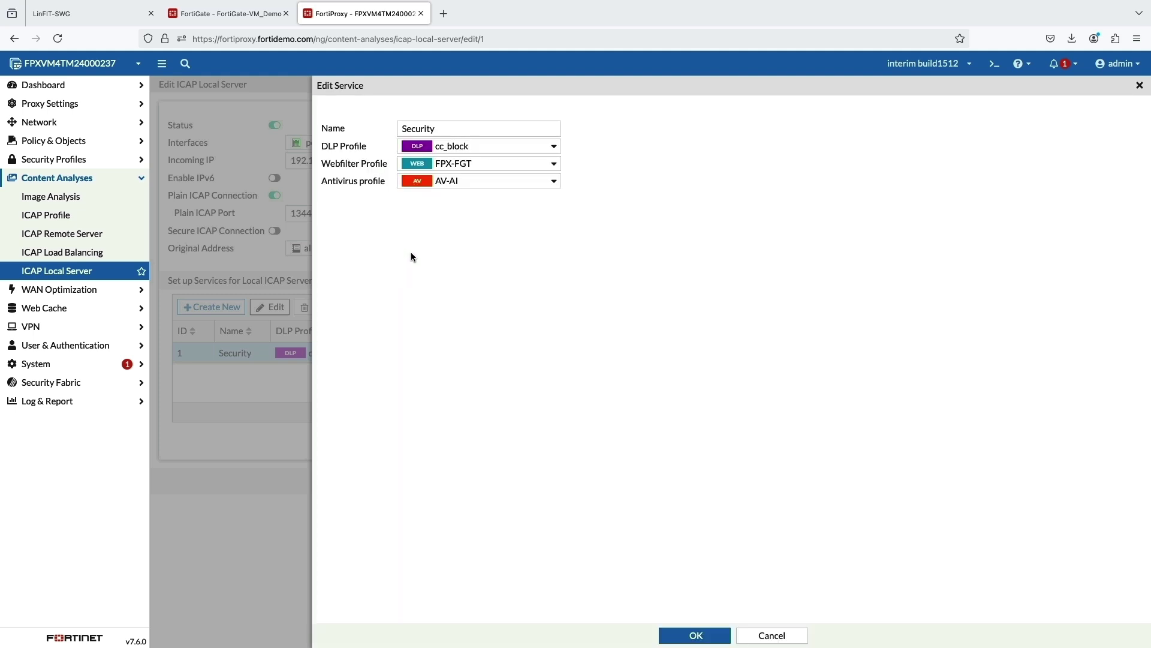
key(Escape)
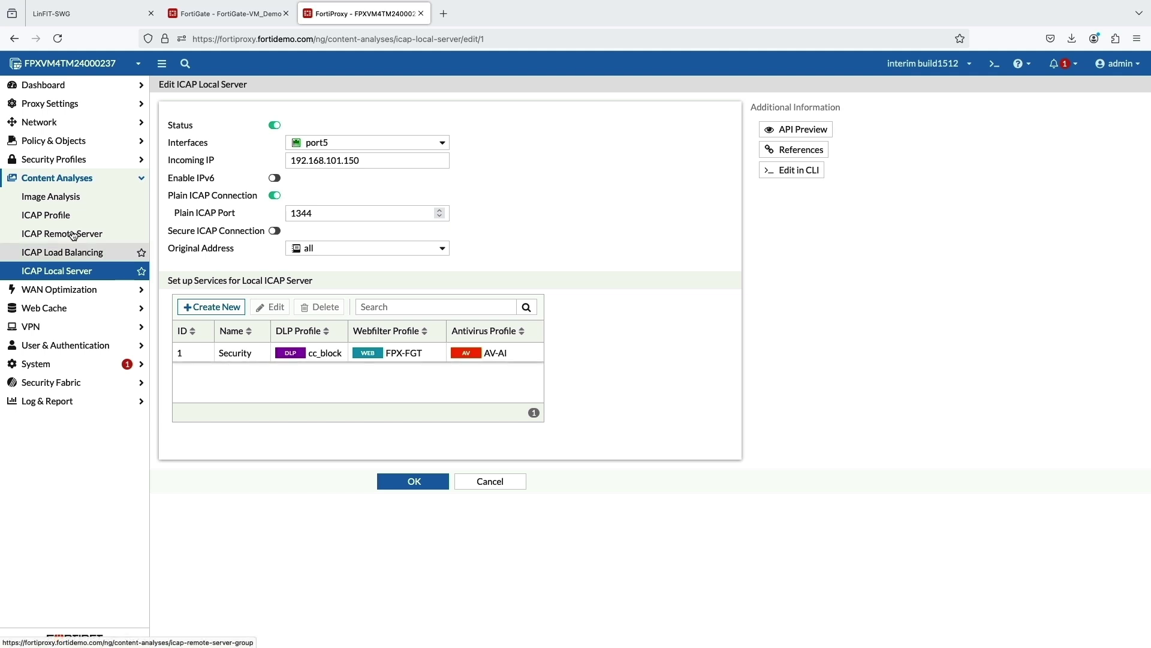
Review the AV-AI antivirus profile blocking all protocols with mobile malware protection, then return to the list
click(55, 159)
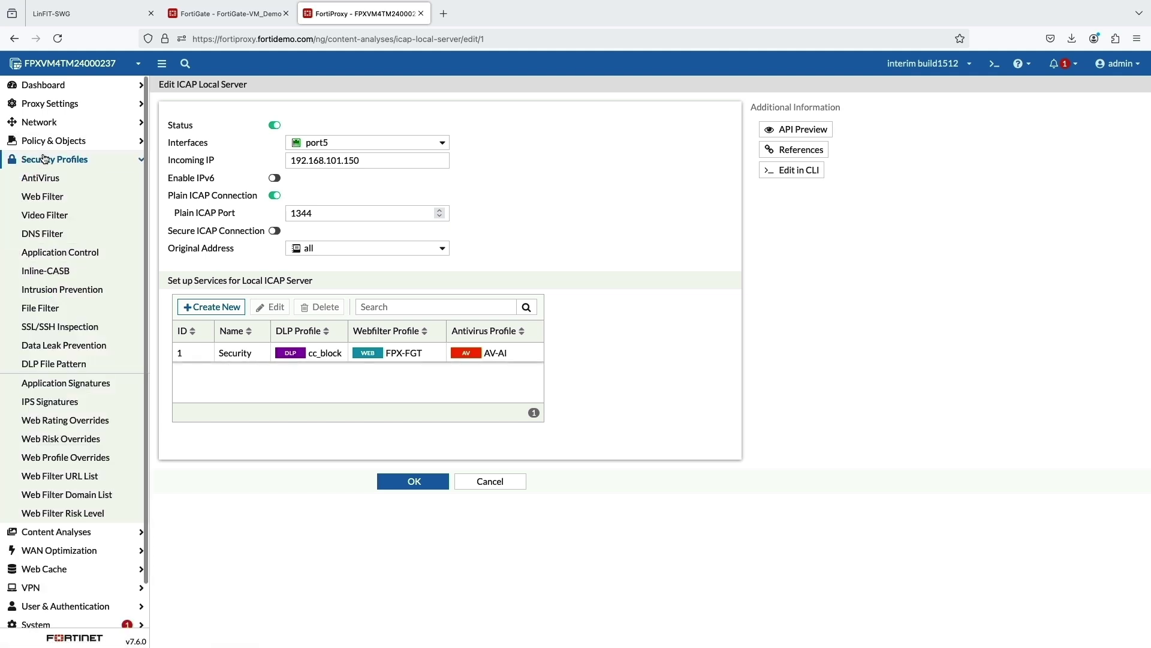
click(41, 178)
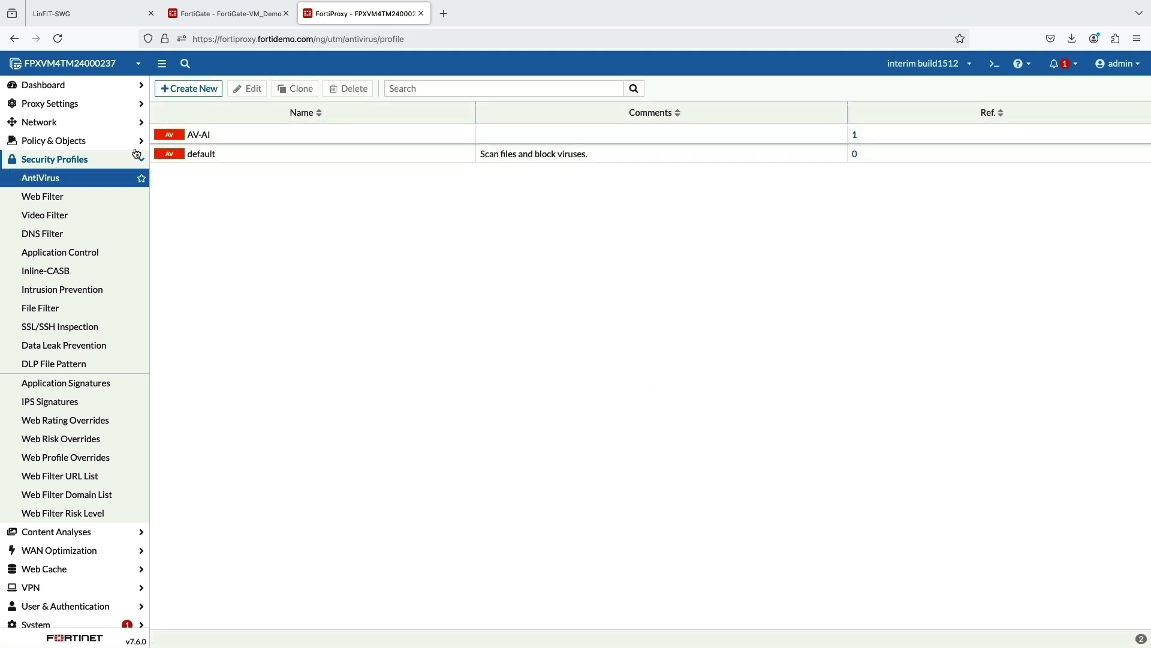
click(231, 134)
double_click(230, 133)
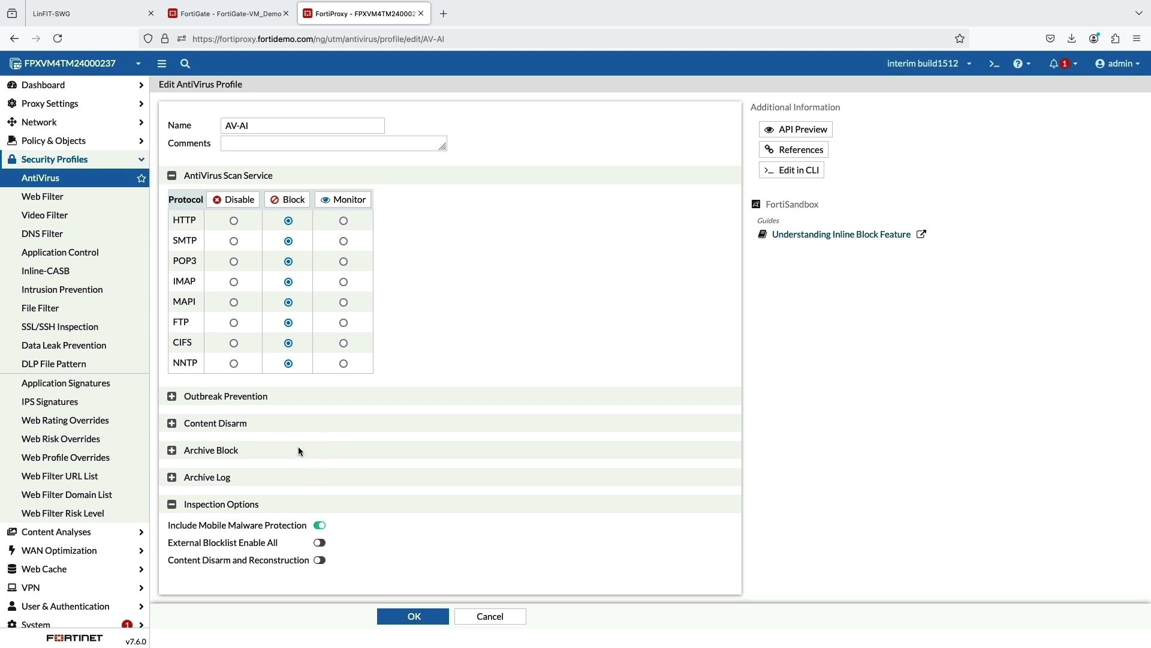
click(419, 618)
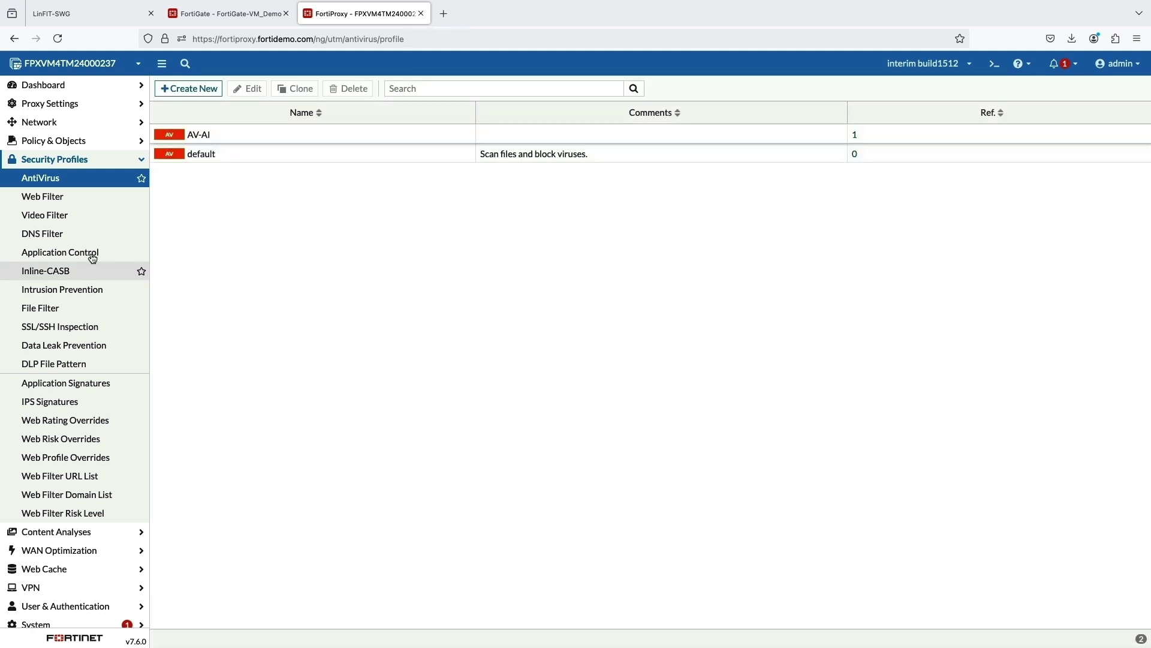
Open the FPX-FGT web filter profile to review its category blocks and yahoo.com URL block
click(76, 198)
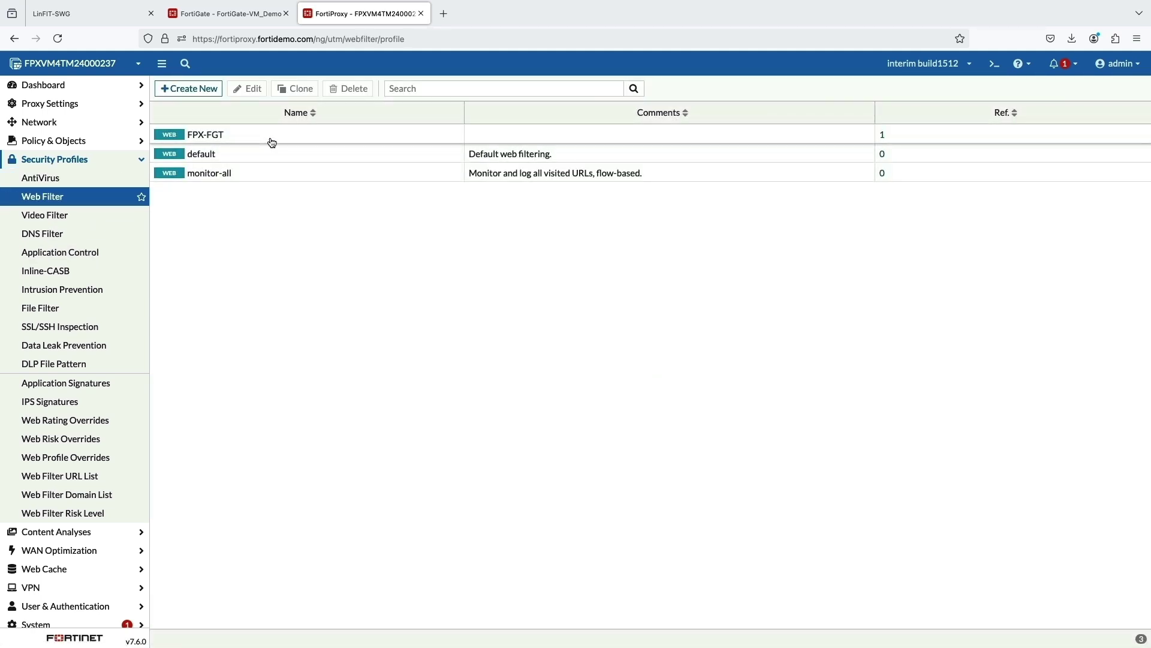
double_click(271, 135)
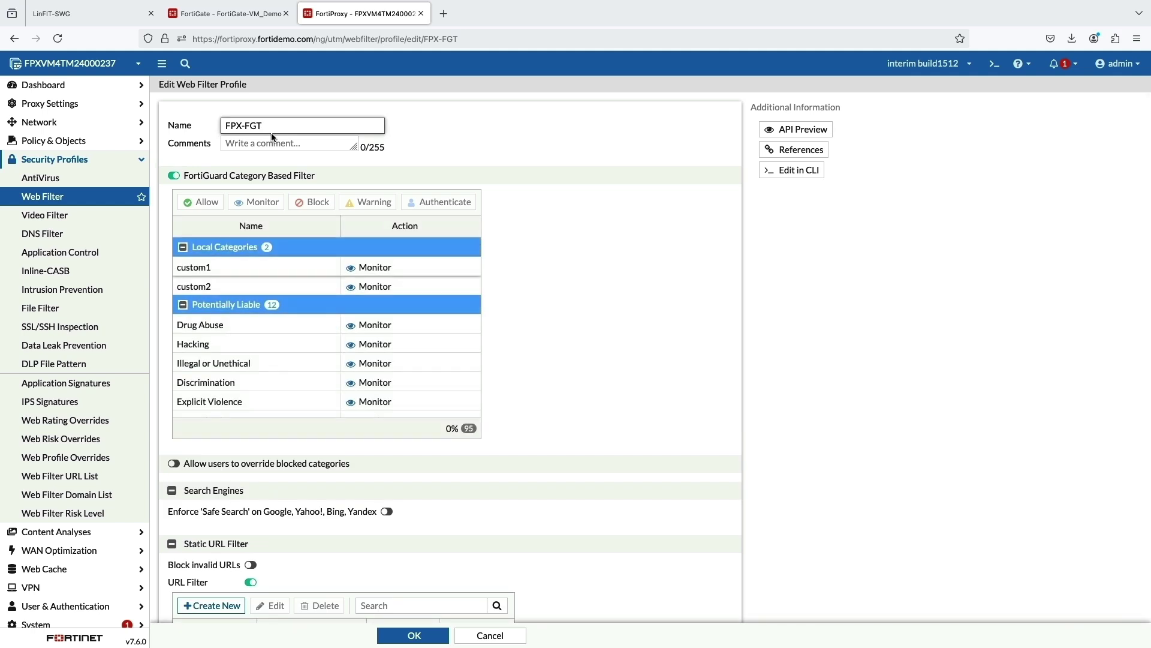
scroll(280, 387, down, 2)
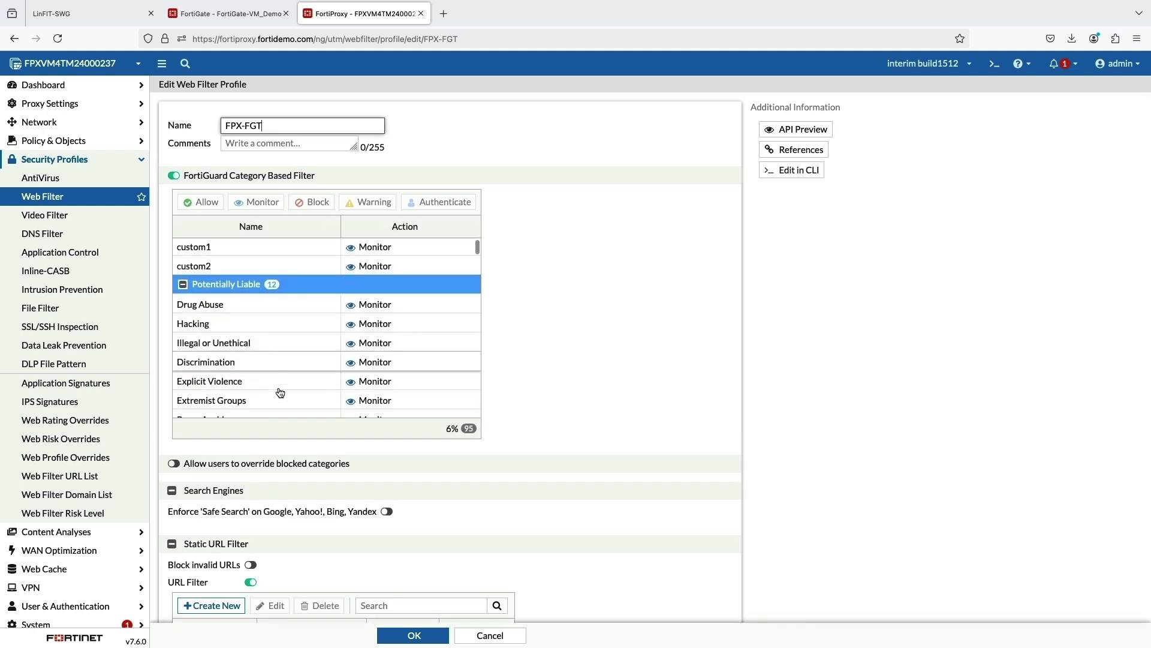
scroll(280, 387, down, 2)
scroll(279, 392, down, 2)
scroll(280, 392, down, 1)
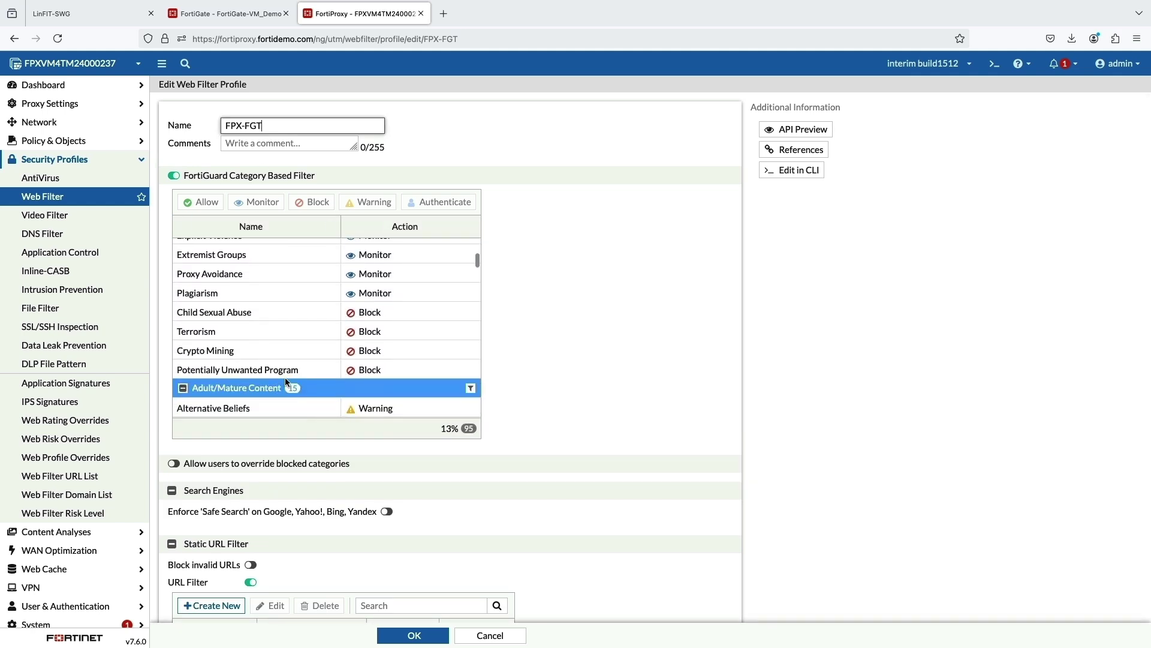
scroll(312, 370, down, 2)
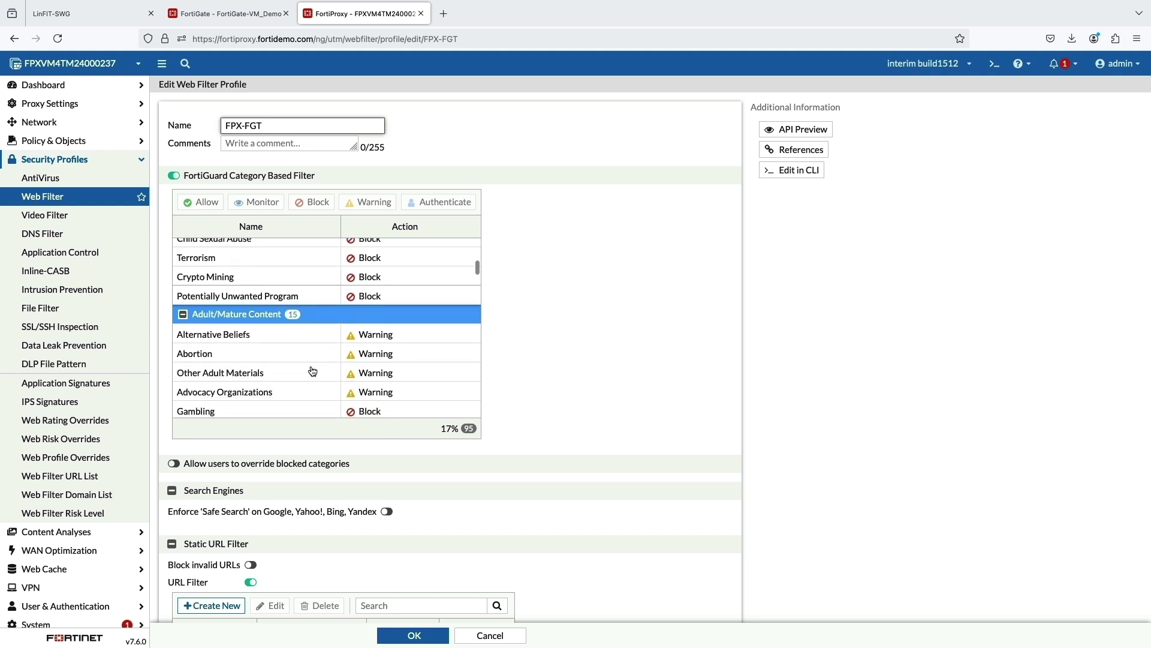
scroll(313, 370, down, 2)
scroll(312, 370, down, 1)
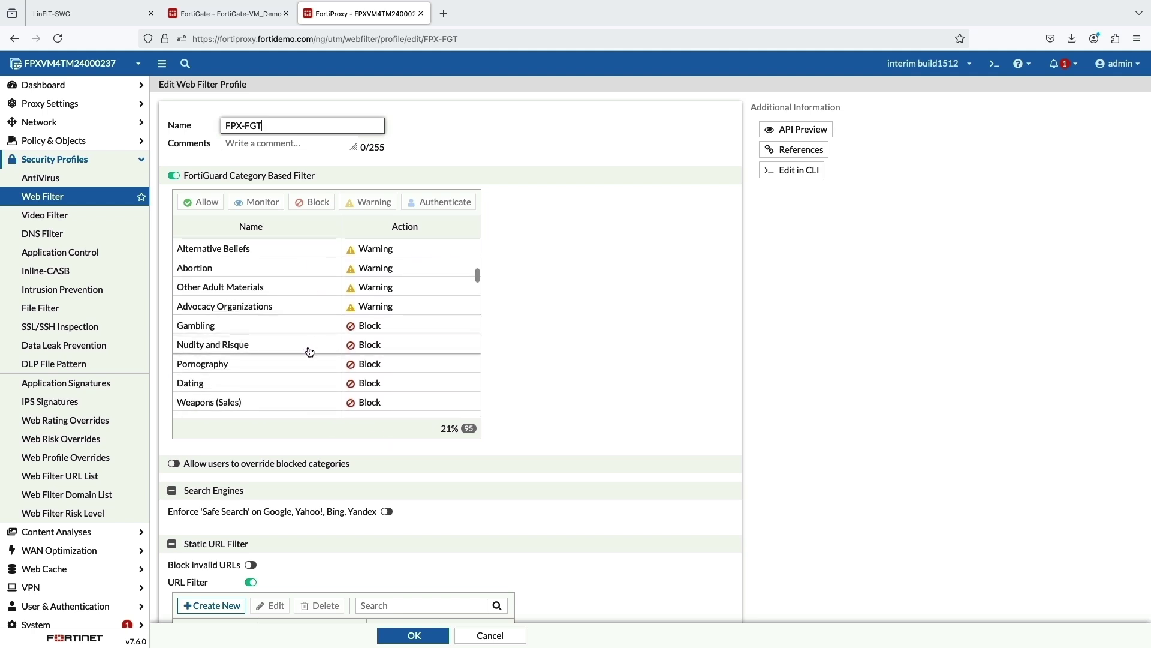
scroll(308, 388, down, 1)
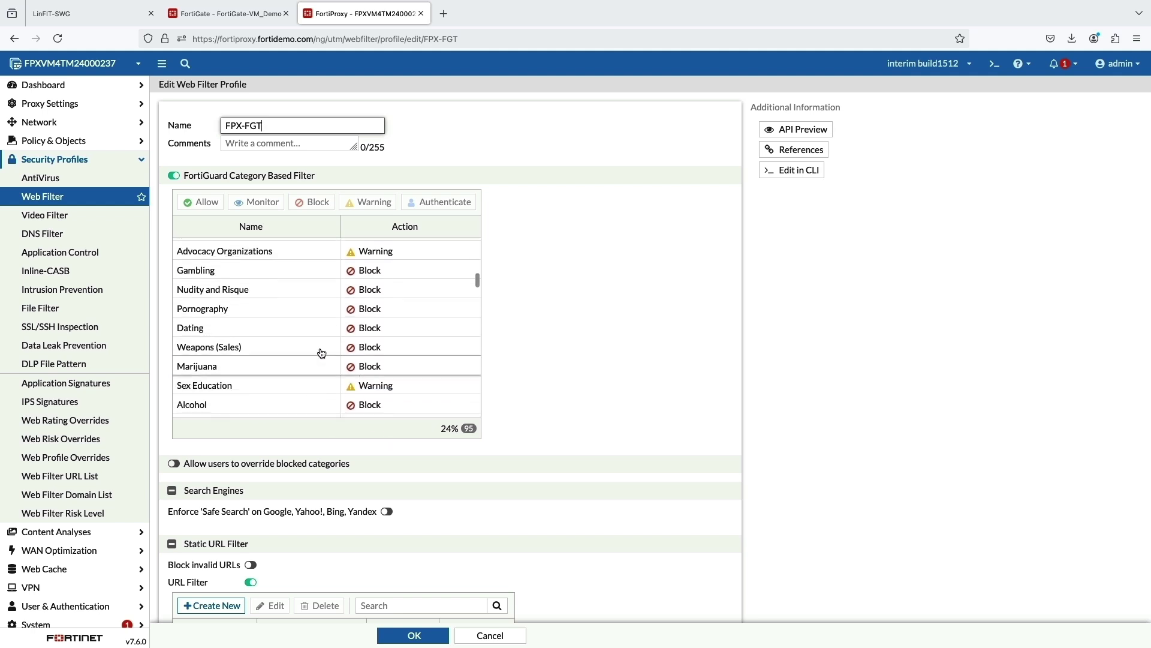
scroll(320, 375, down, 3)
scroll(321, 375, down, 1)
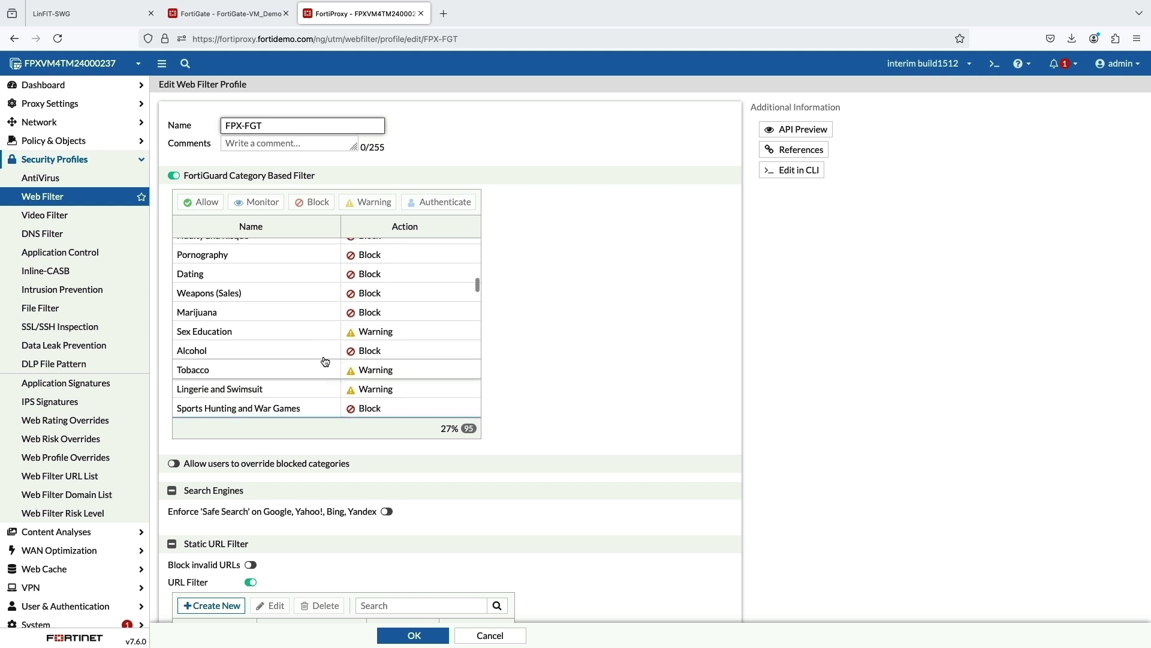
scroll(322, 379, down, 1)
scroll(323, 379, down, 2)
scroll(322, 379, down, 2)
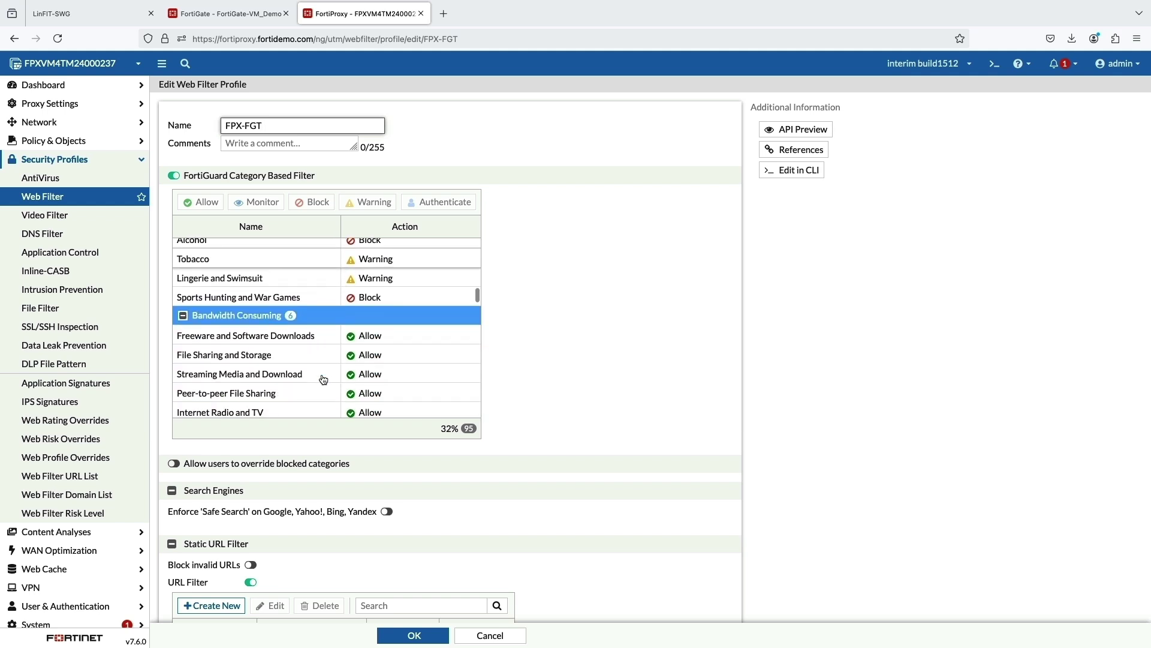
scroll(323, 379, down, 2)
scroll(322, 379, down, 1)
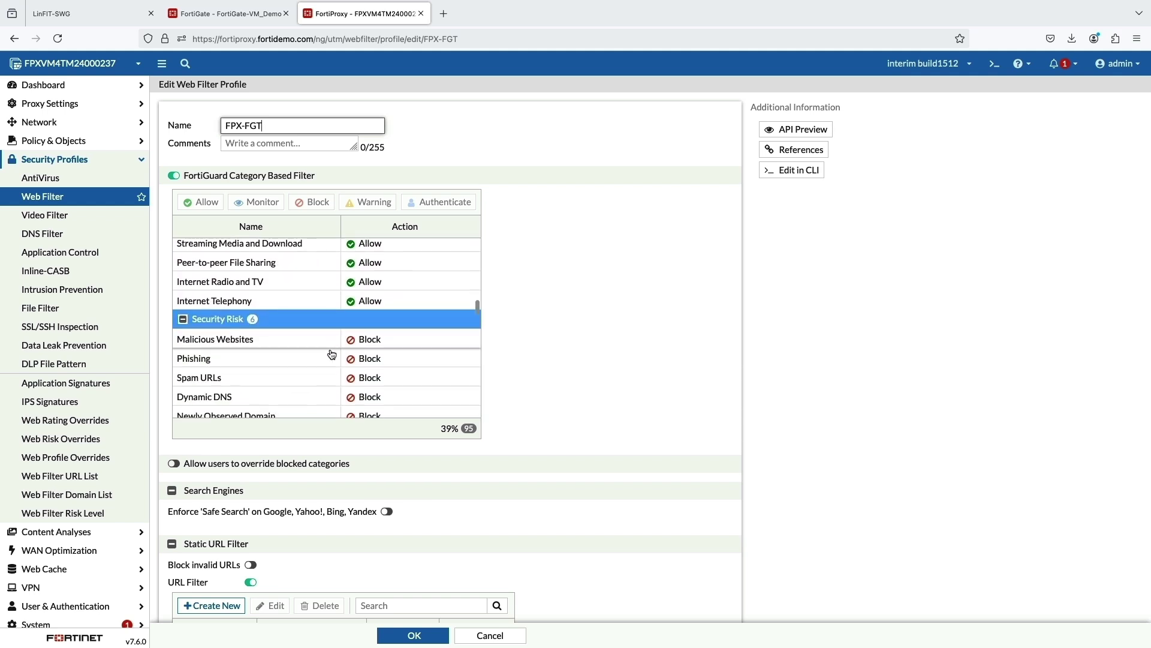
scroll(323, 379, down, 2)
scroll(326, 365, down, 2)
scroll(324, 396, down, 1)
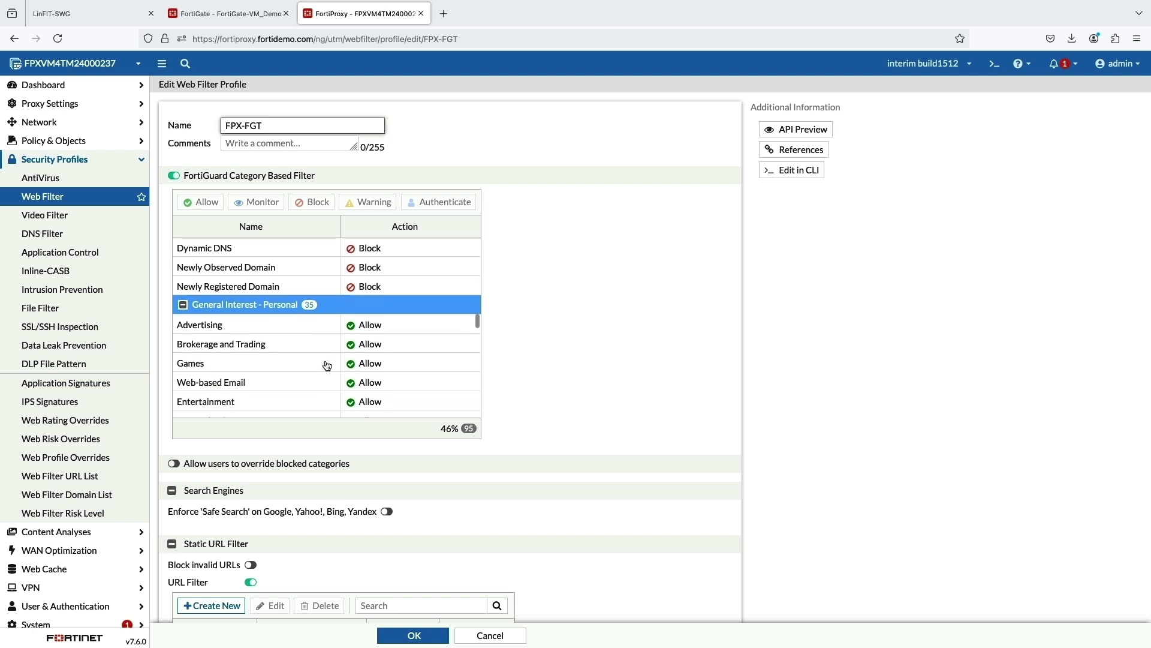
scroll(437, 529, down, 2)
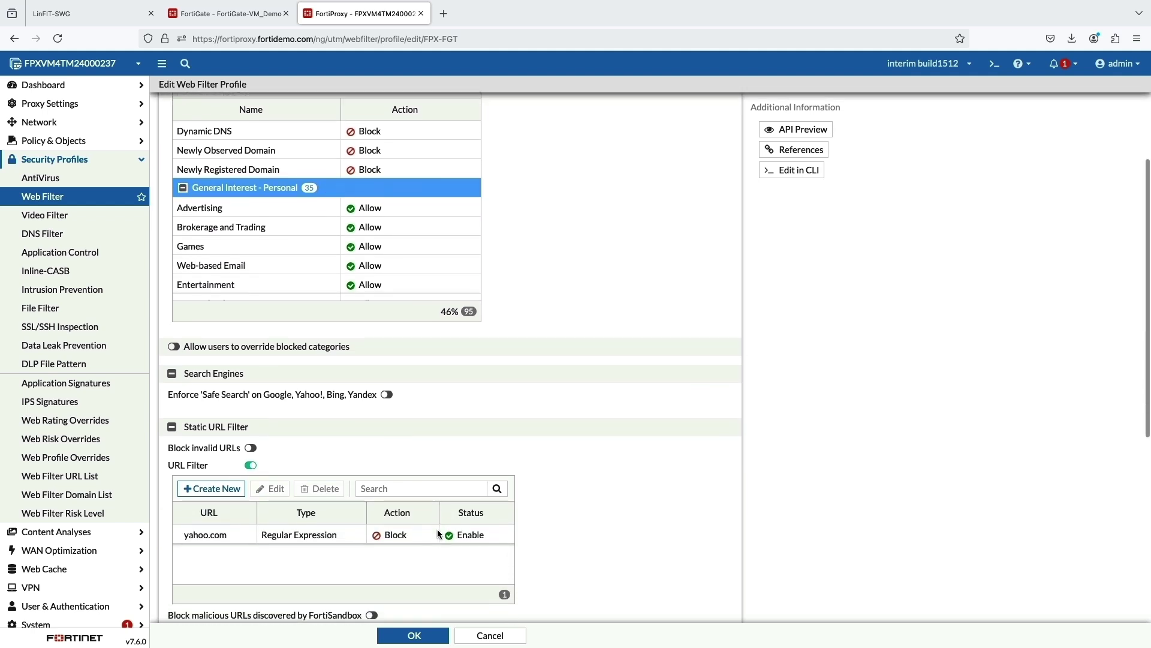
scroll(437, 529, down, 2)
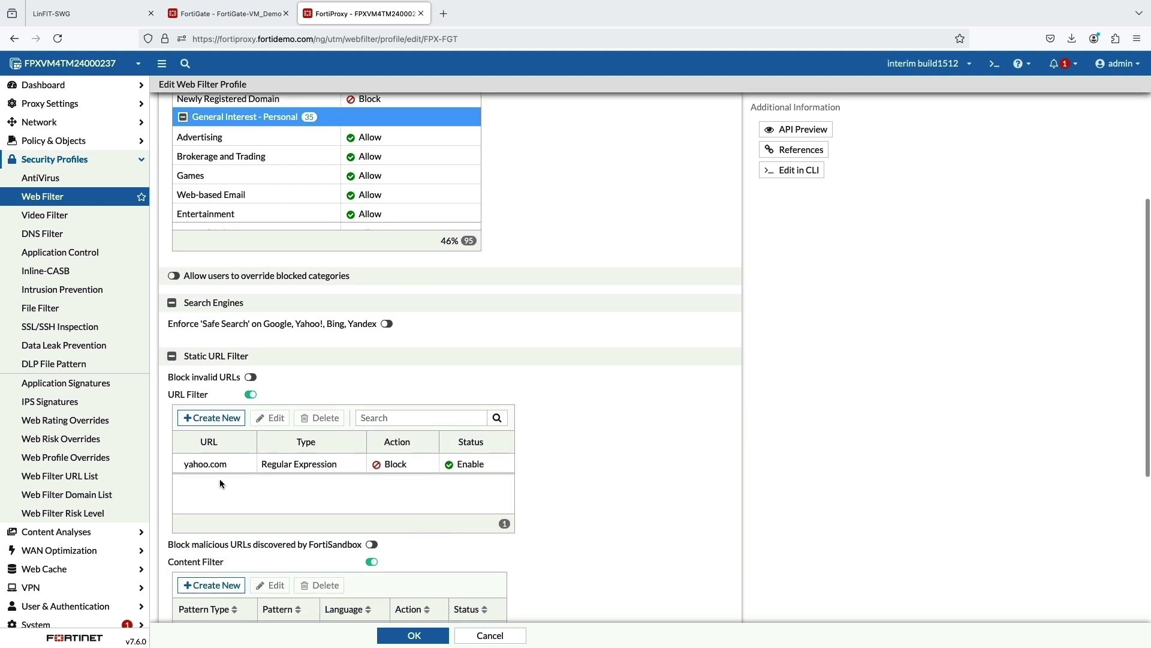
scroll(219, 479, down, 2)
Open the cc_block DLP profile and its rule 1
click(94, 349)
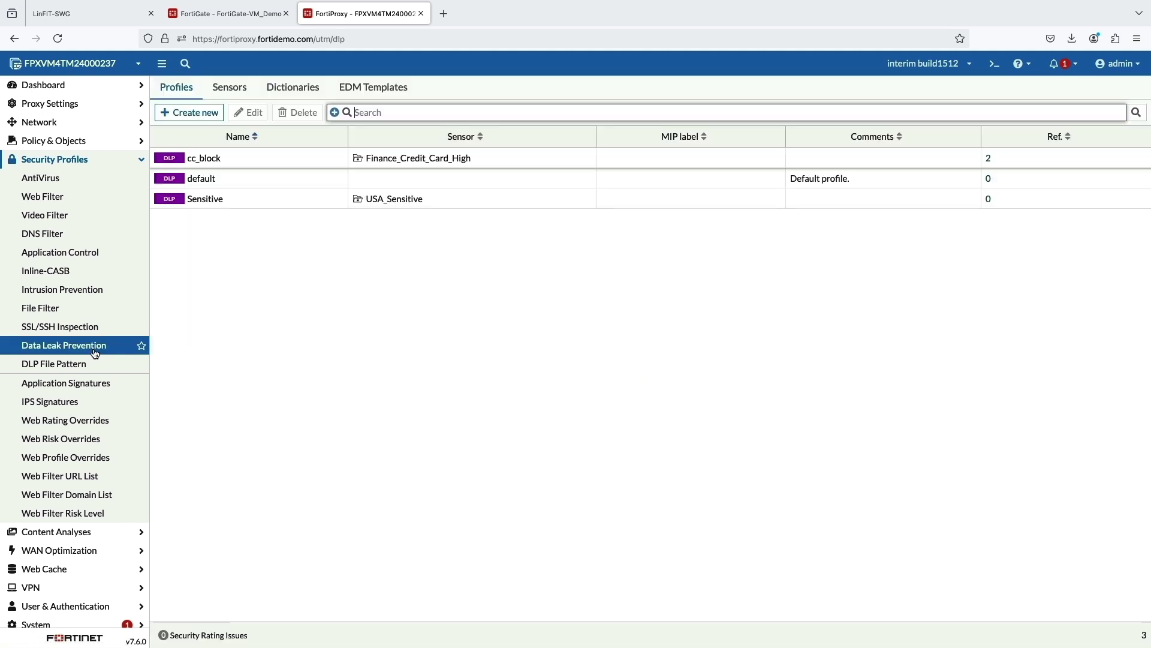
double_click(303, 159)
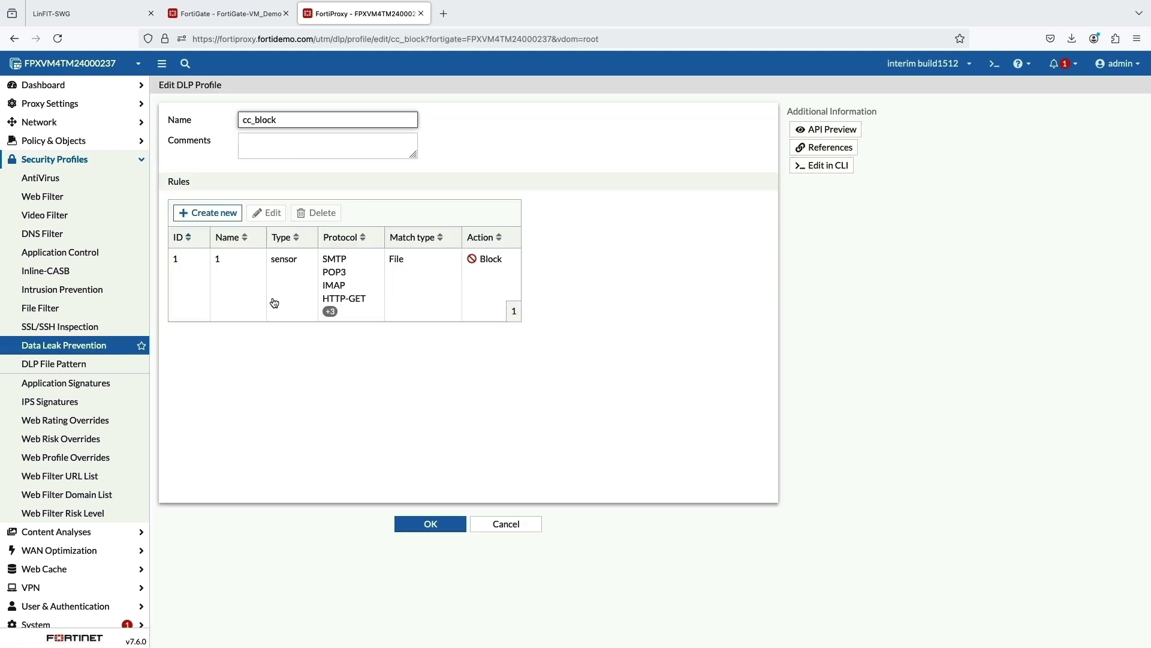
double_click(274, 303)
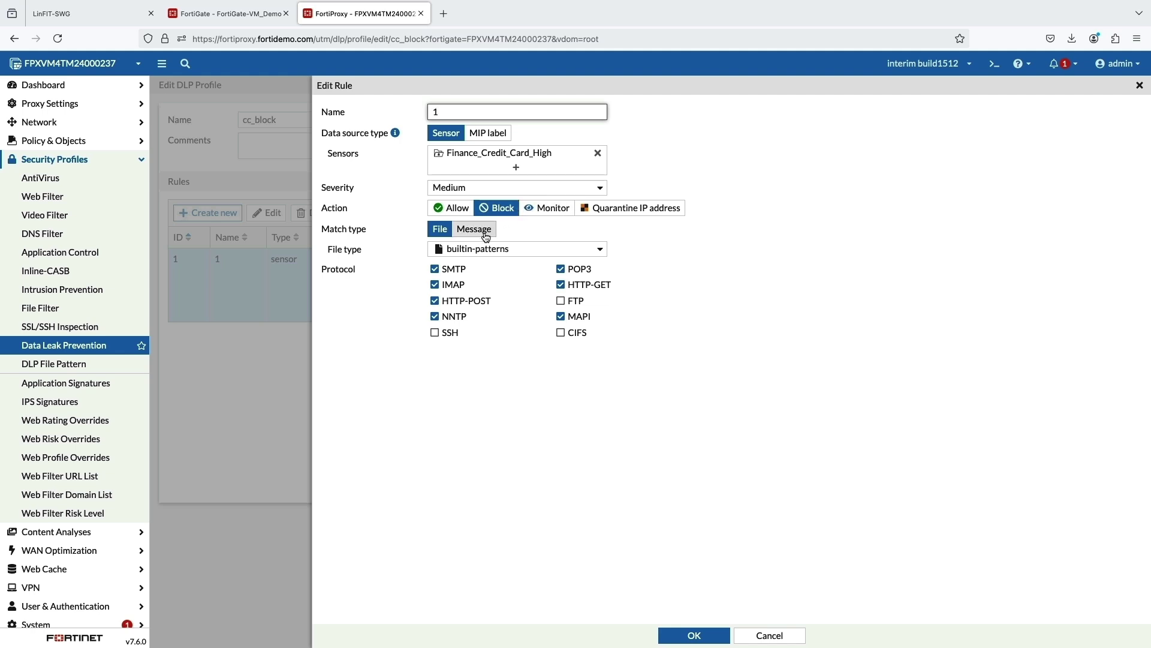
mouse_move(477, 250)
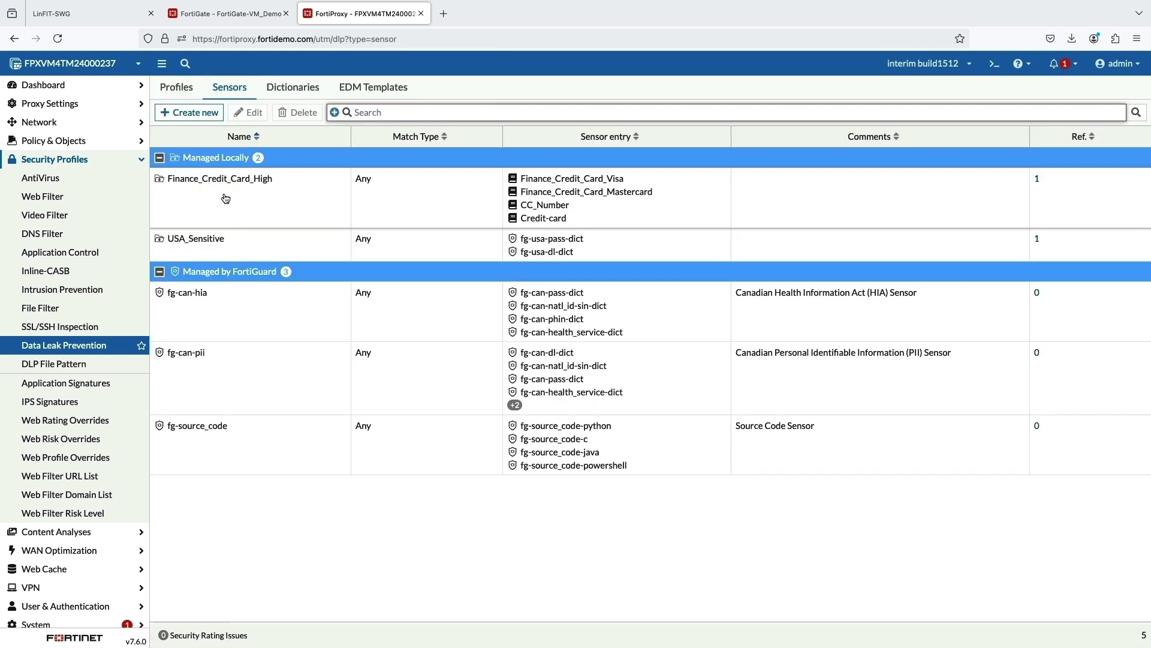
Review the Finance_Credit_Card_High sensor and its dictionaries, then return to FortiGate
click(226, 197)
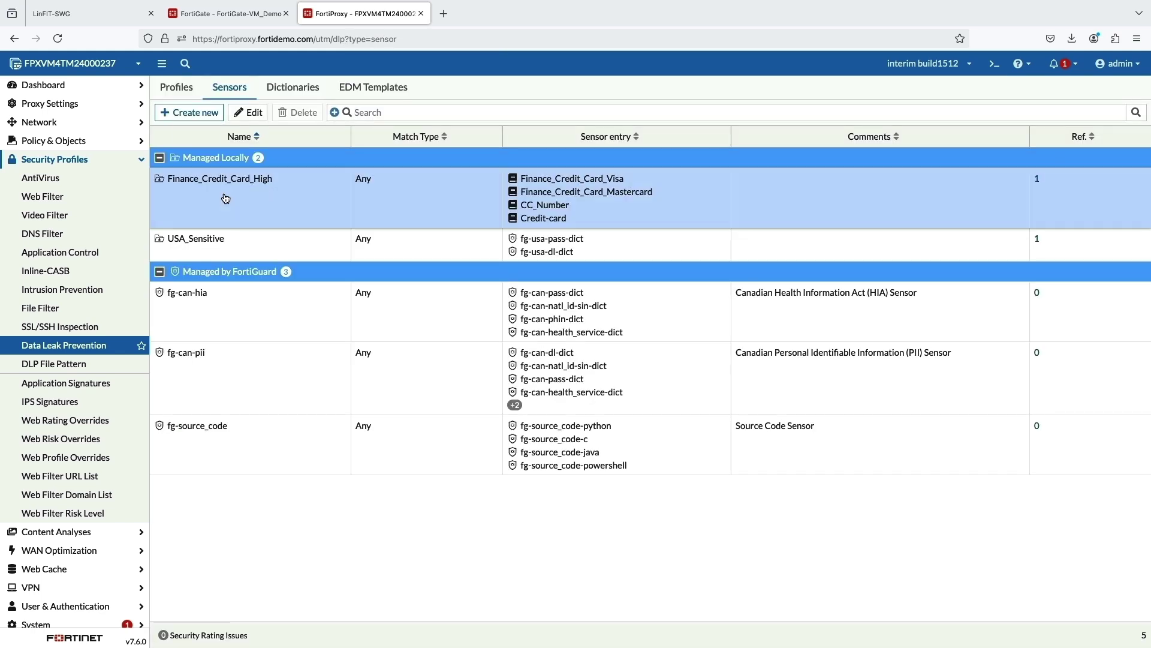
double_click(225, 197)
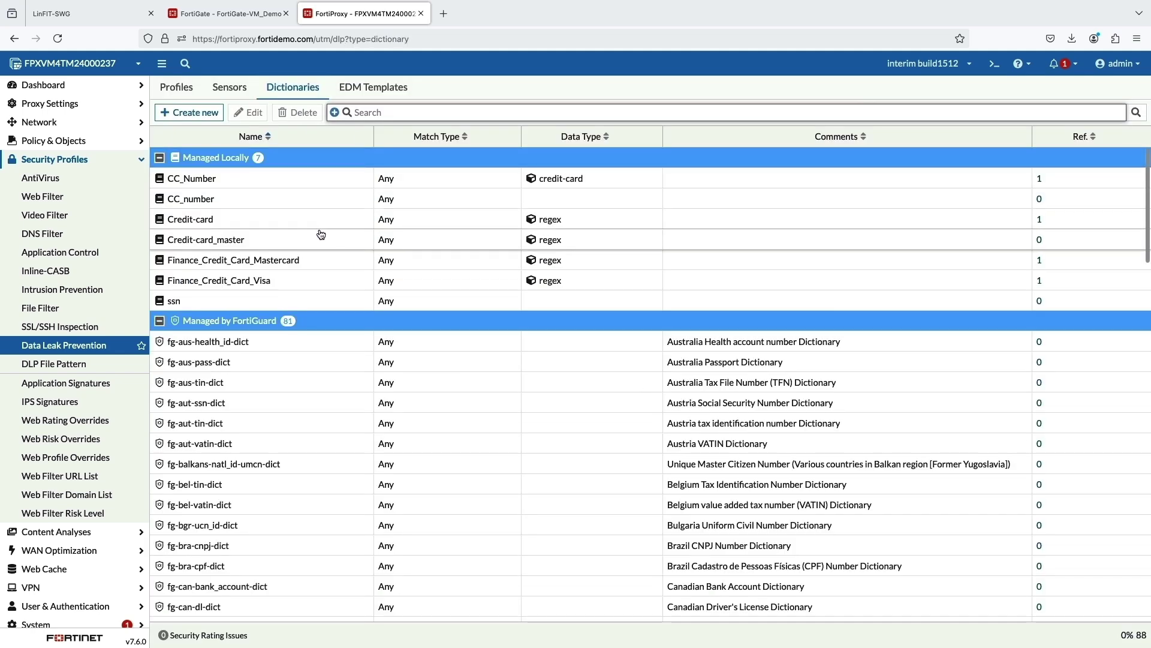
scroll(309, 379, down, 5)
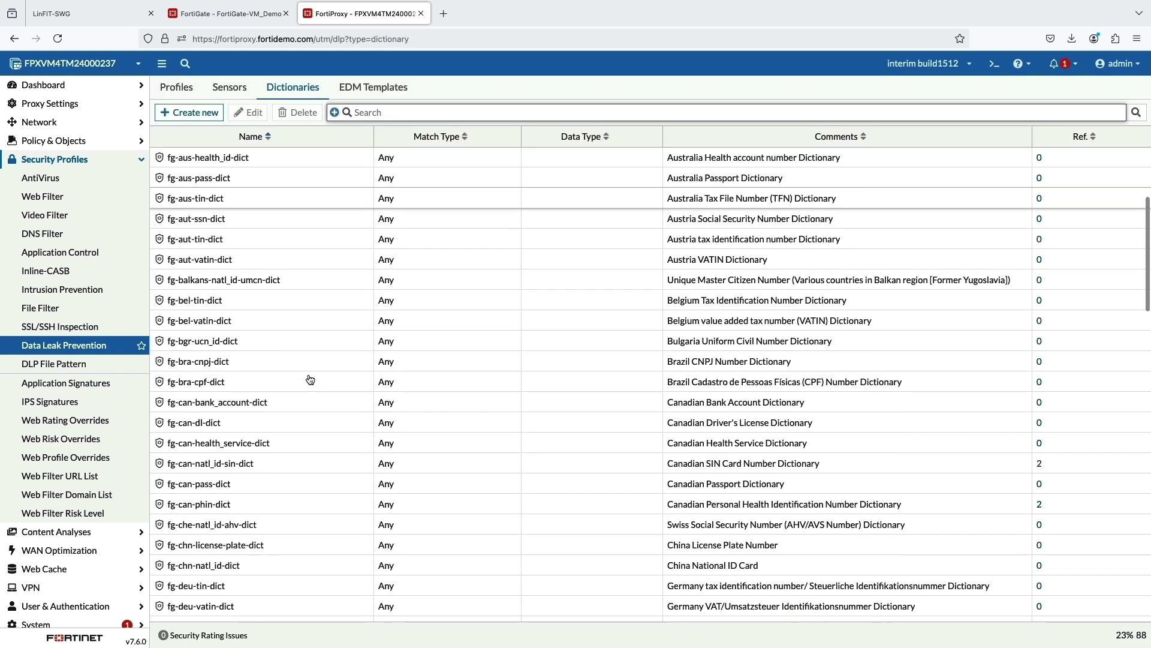
scroll(309, 378, down, 8)
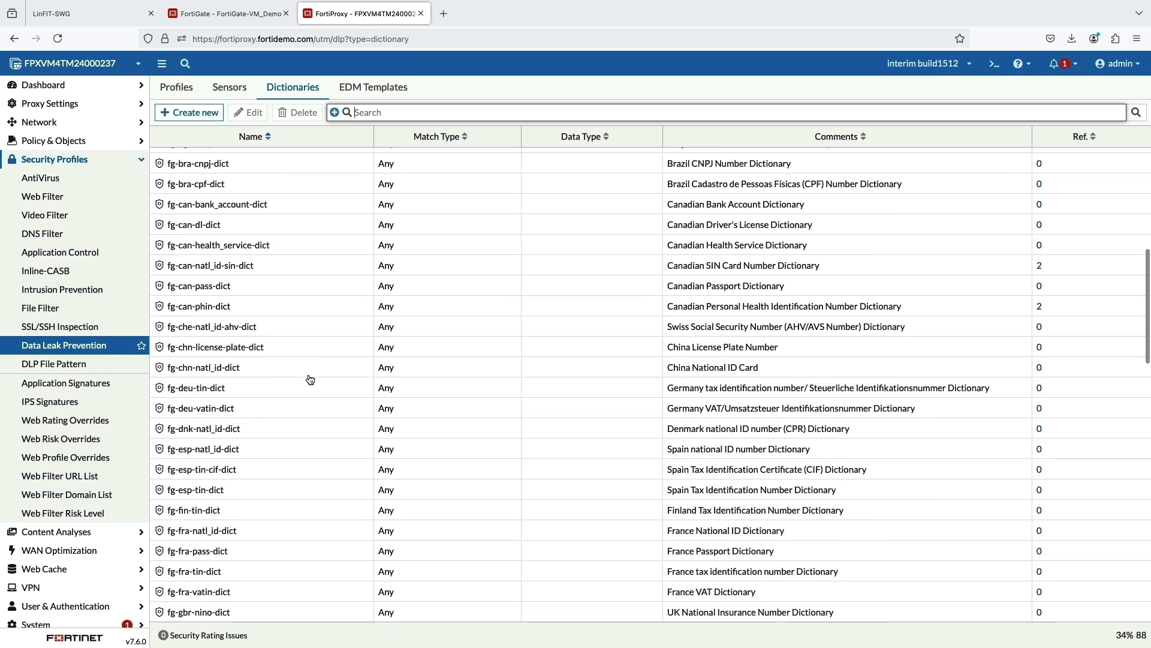
scroll(310, 378, down, 4)
scroll(310, 379, down, 3)
scroll(310, 379, down, 2)
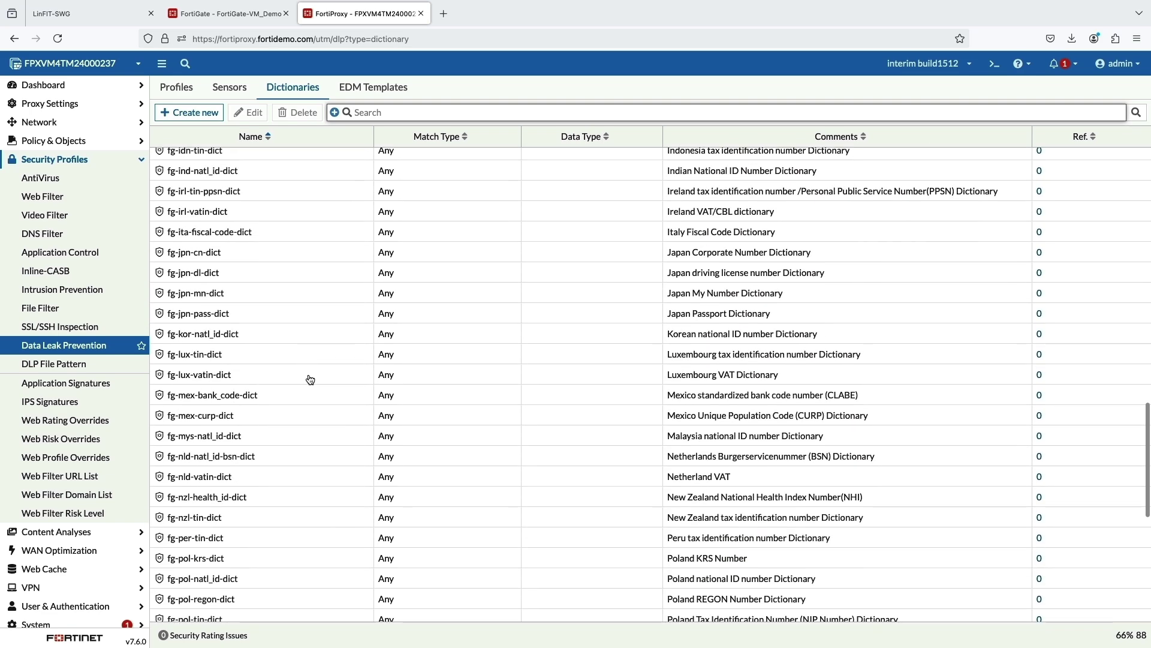
click(230, 13)
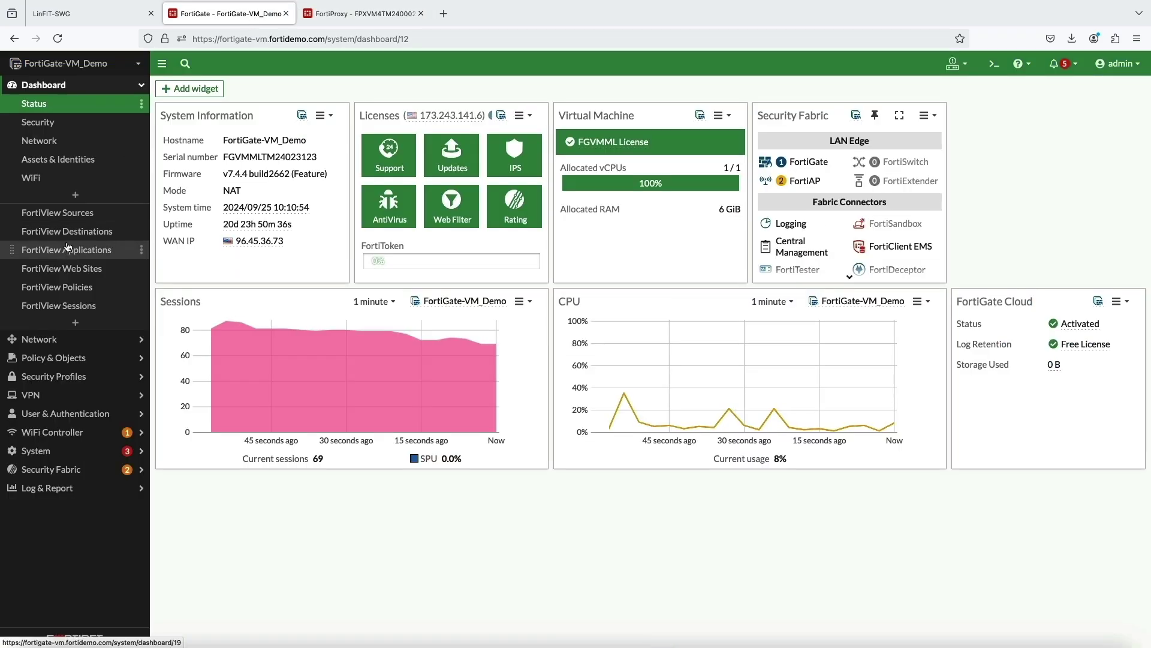
Check port3's addressing in FortiGate's network interfaces list
click(44, 339)
click(42, 121)
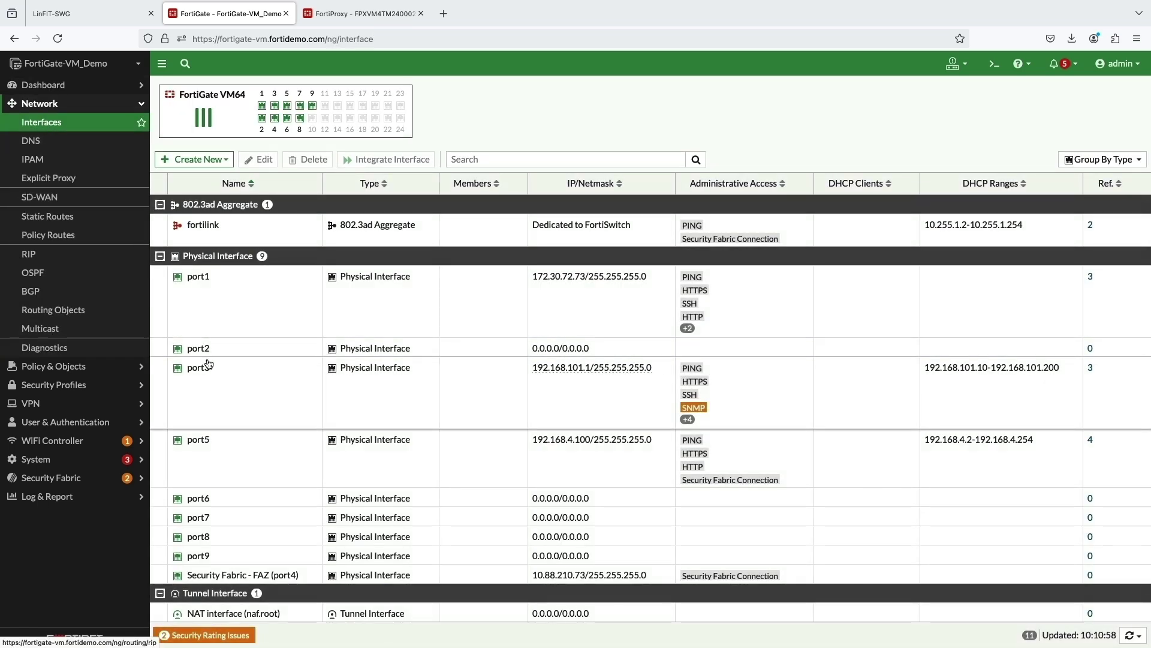
click(266, 412)
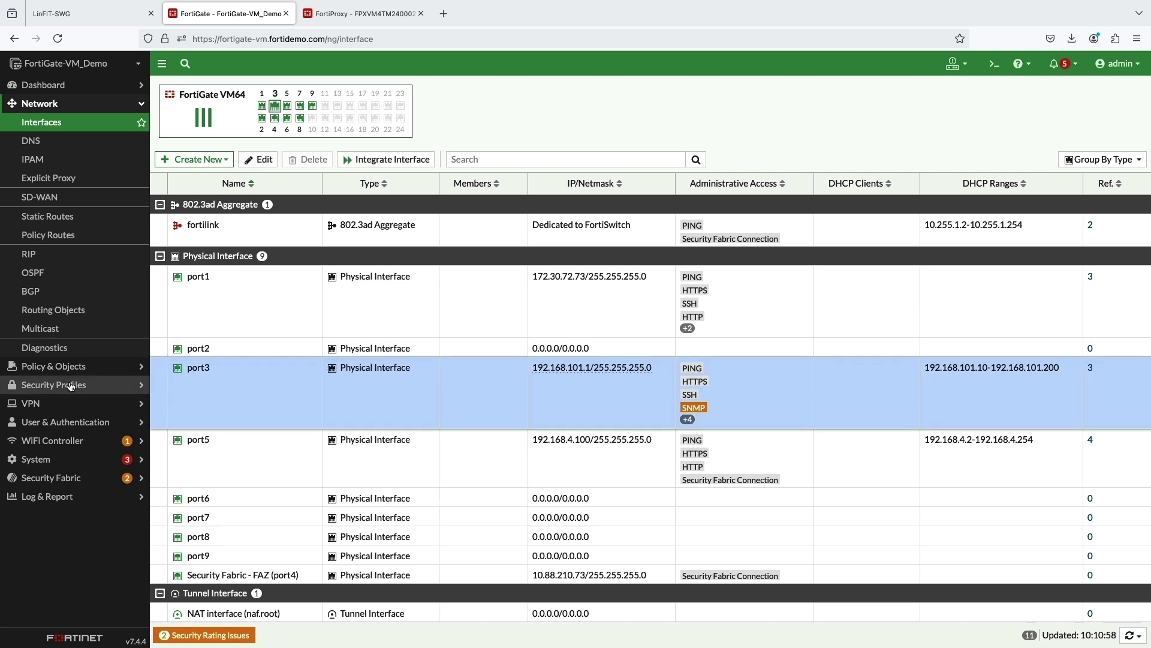
Review the FPX ICAP server and open the FPX ICAP profile (response processing, path Security)
click(70, 385)
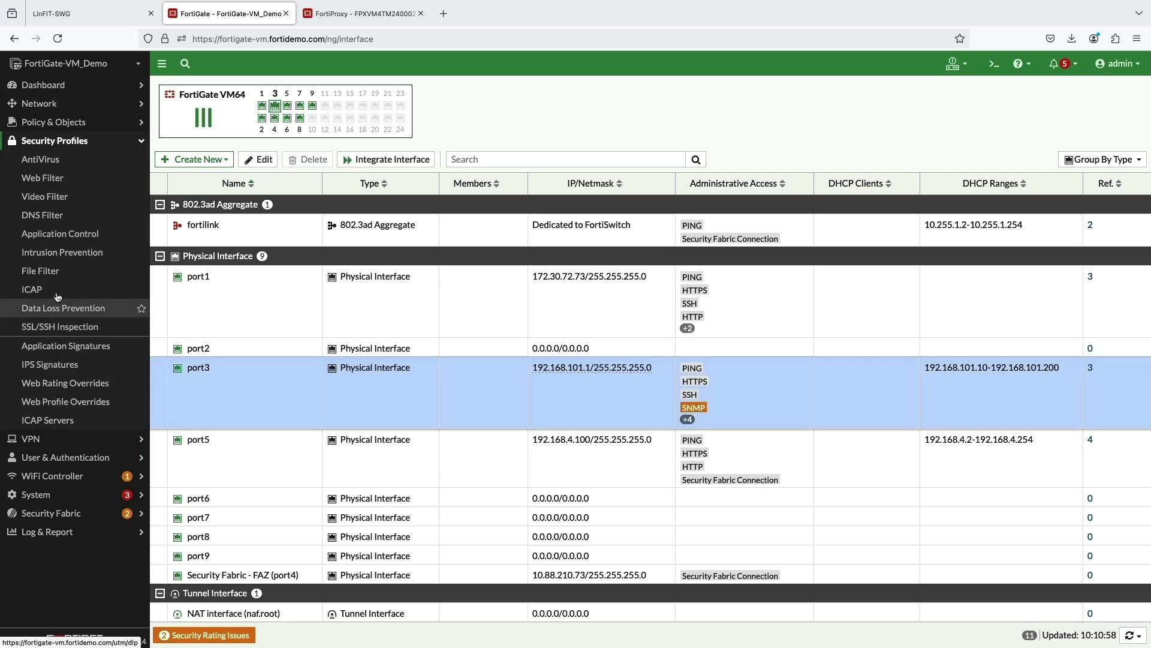
click(55, 422)
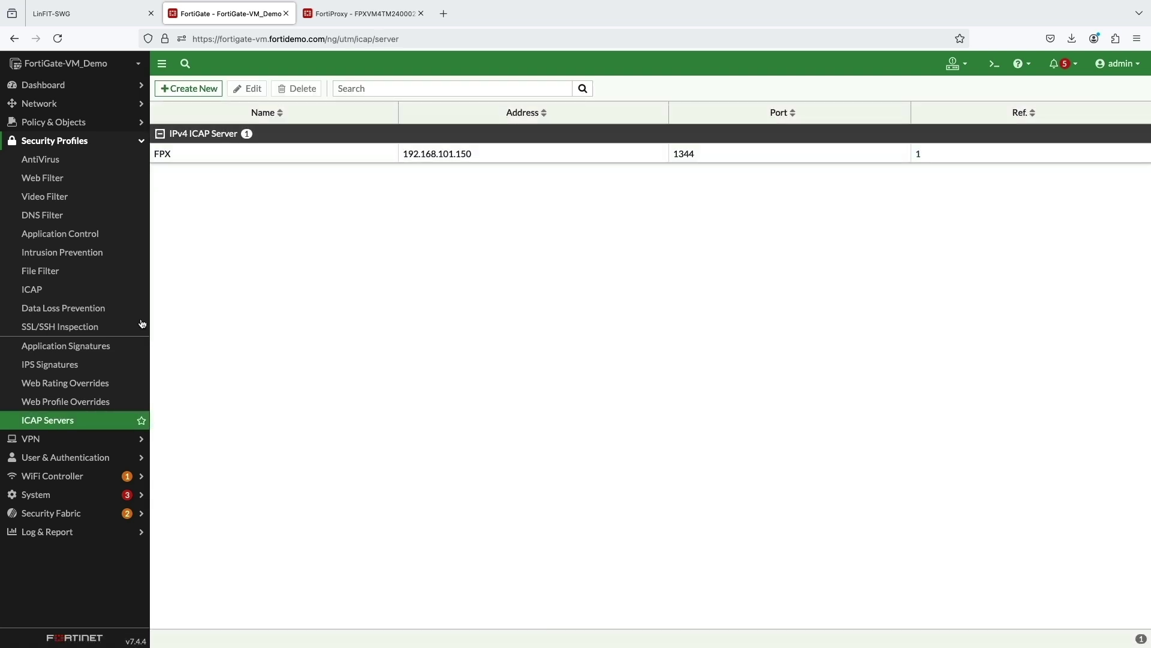
double_click(349, 161)
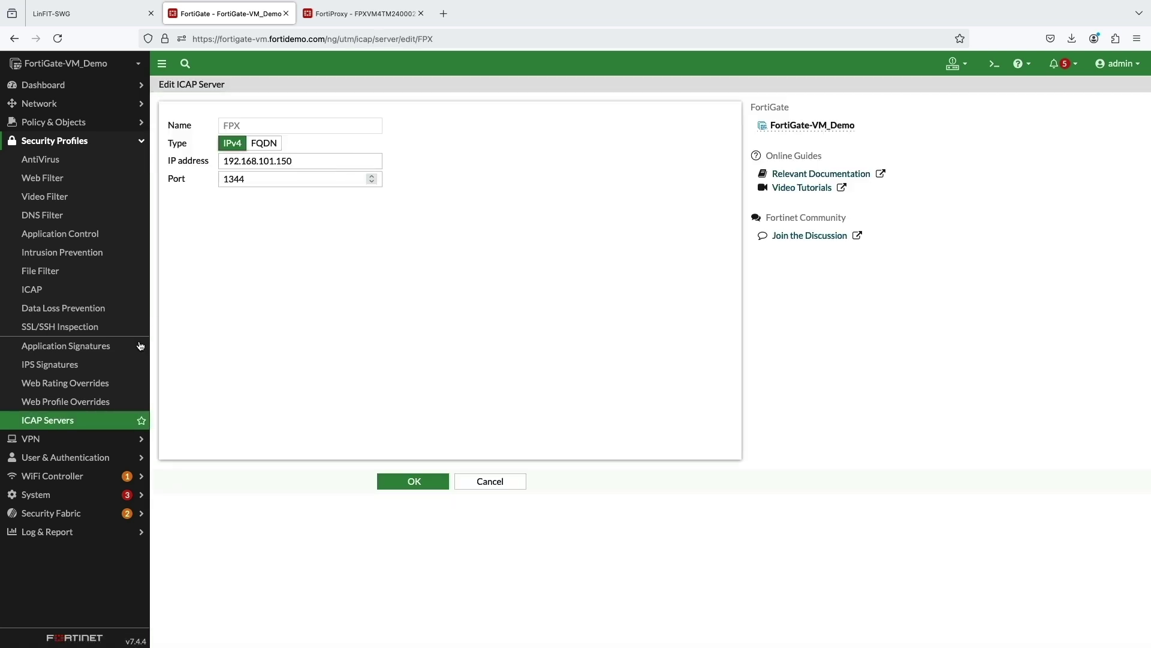
click(73, 289)
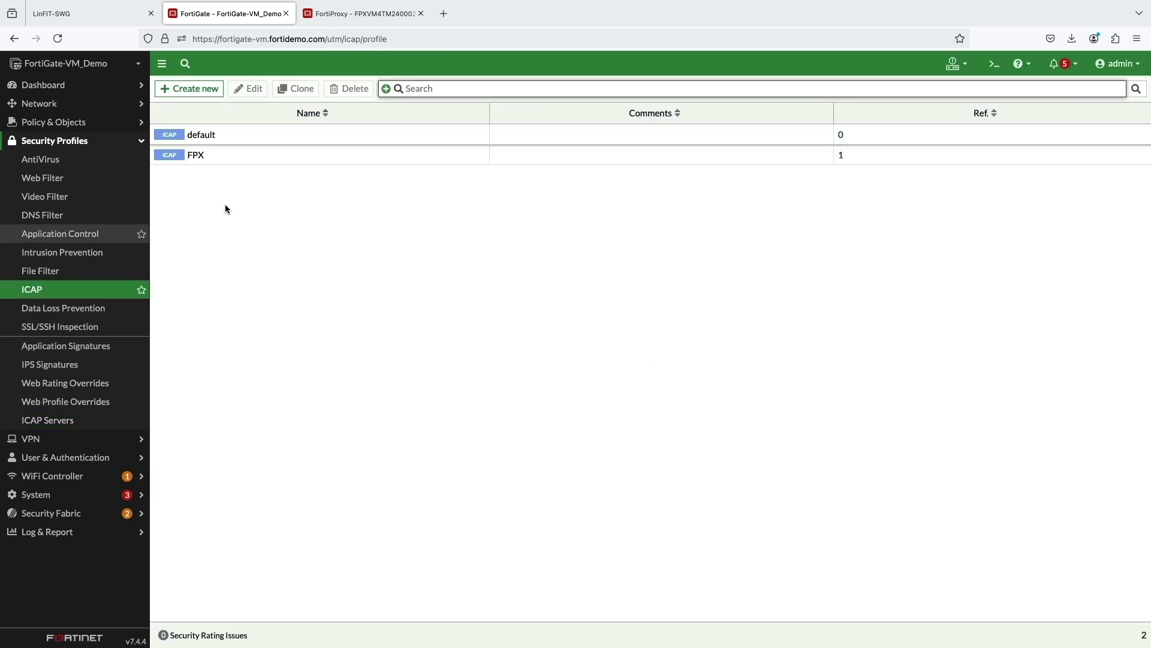
double_click(275, 155)
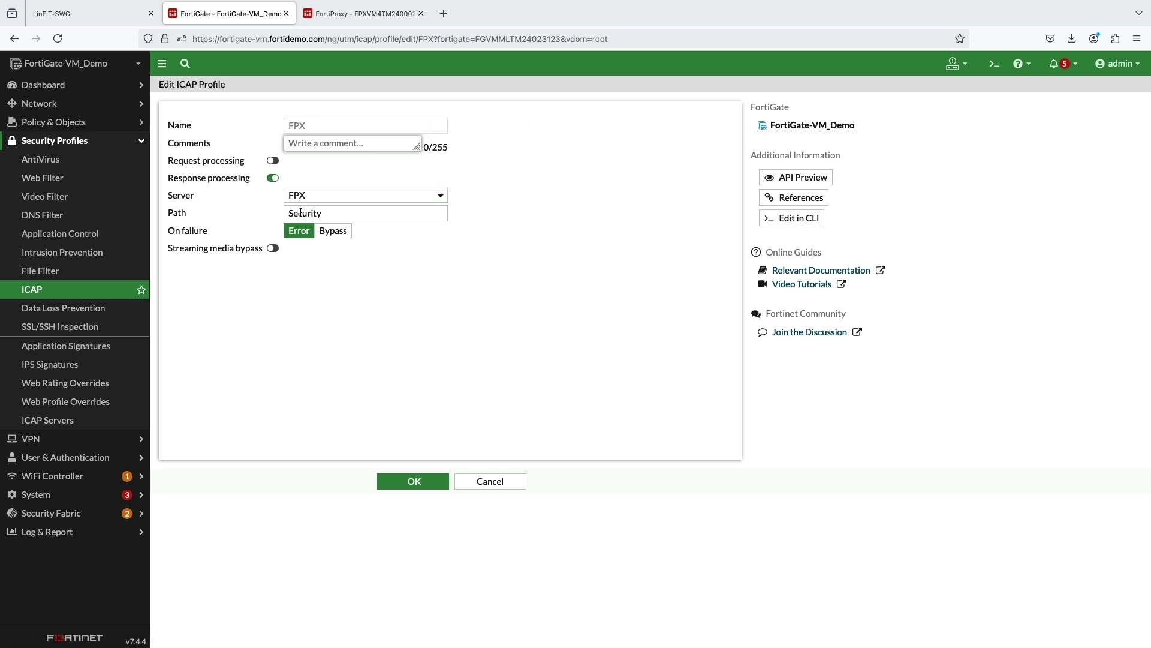
Compare against FortiProxy's ICAP local server and its services, then confirm the FPX profile
click(357, 14)
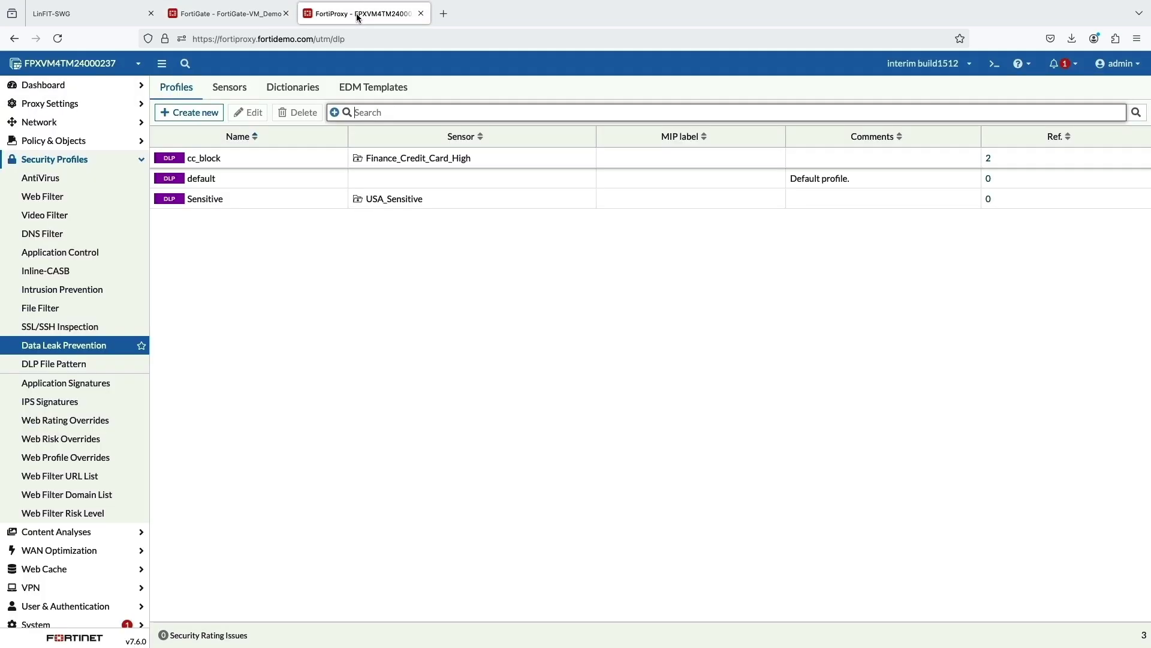
click(56, 531)
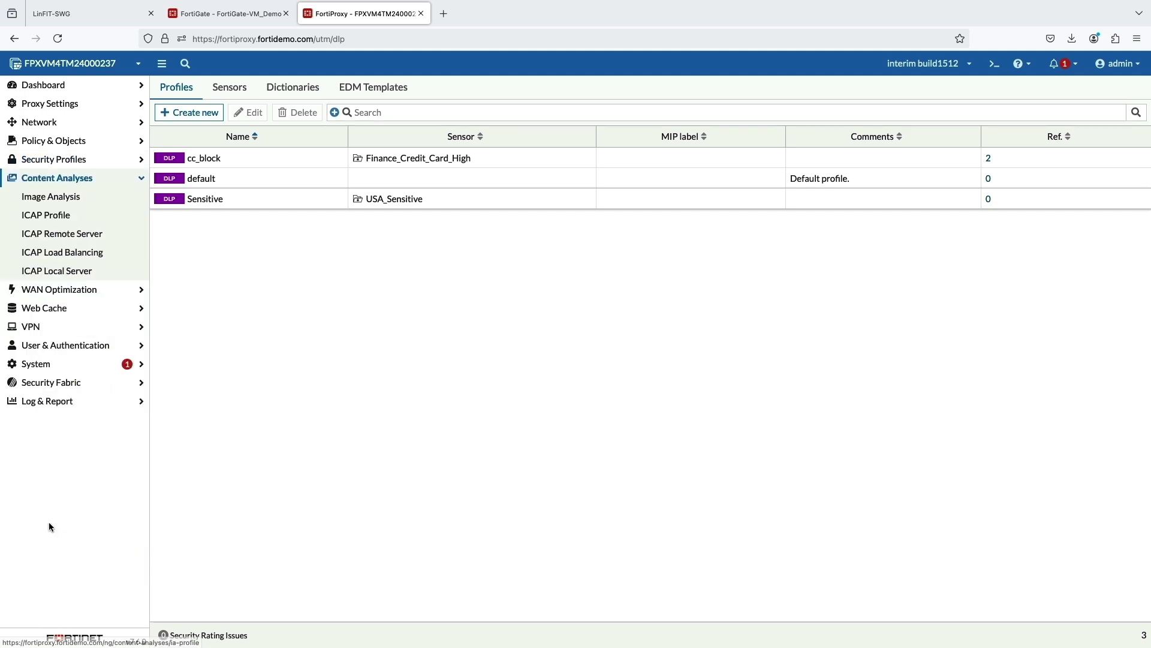
click(57, 271)
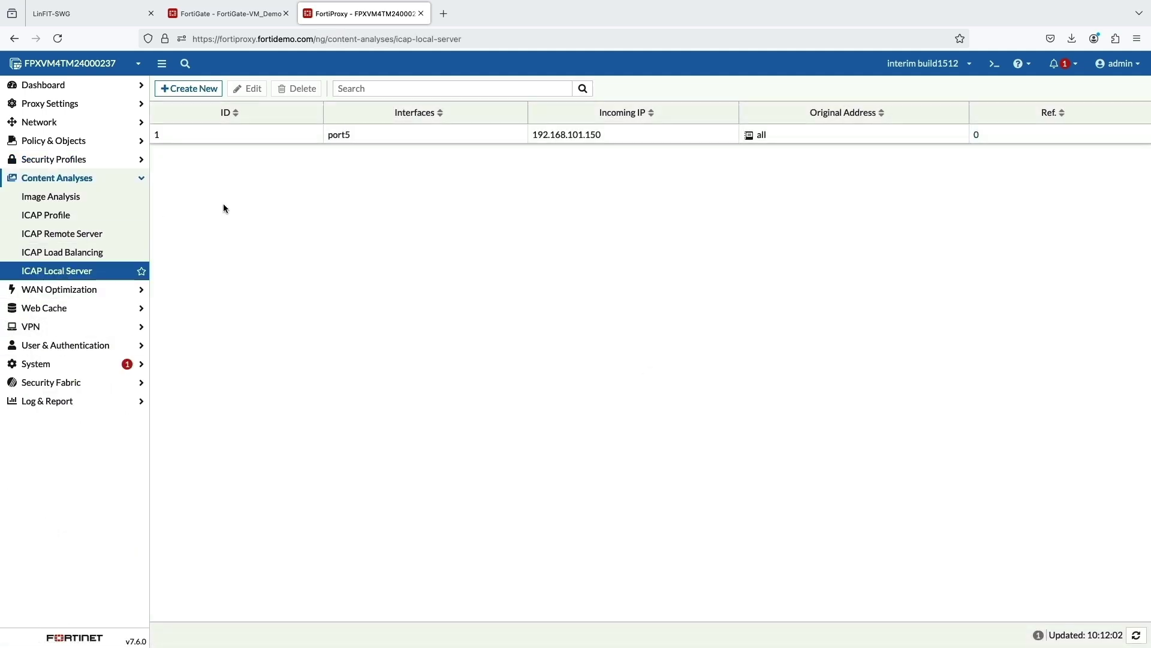
double_click(253, 142)
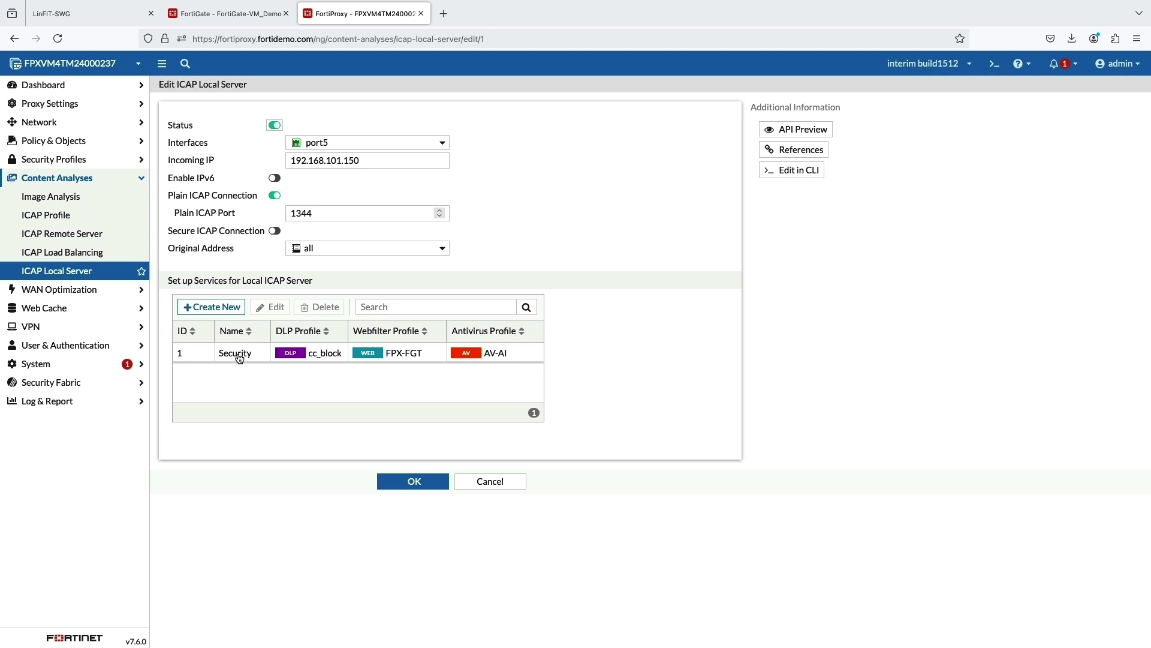
click(230, 13)
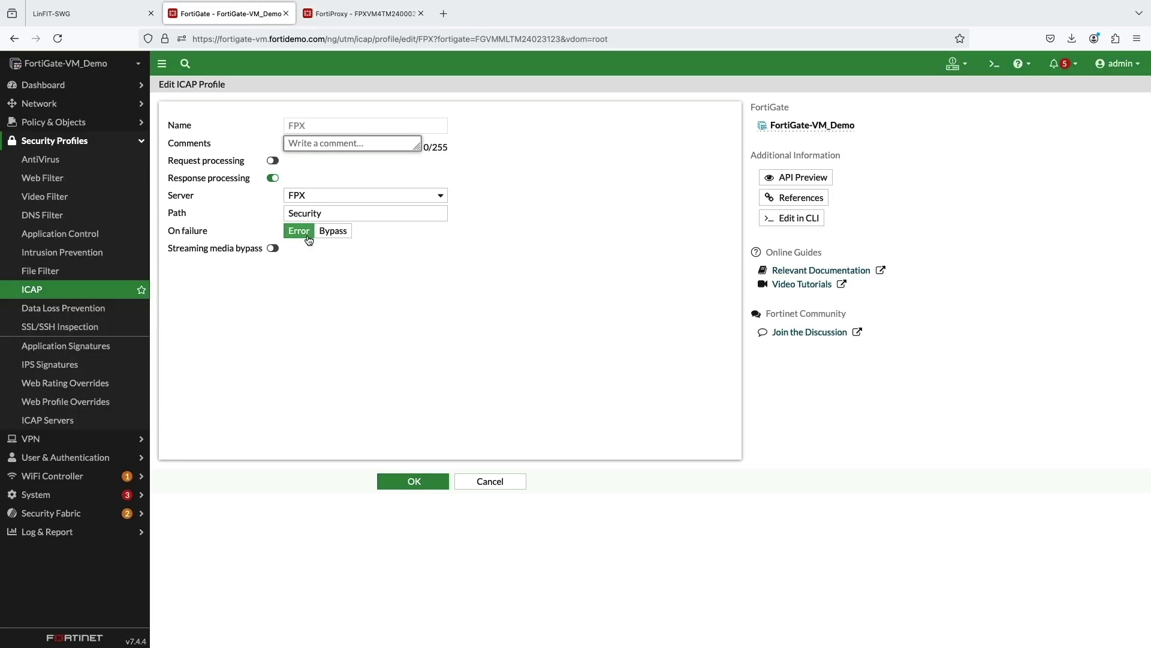
click(413, 481)
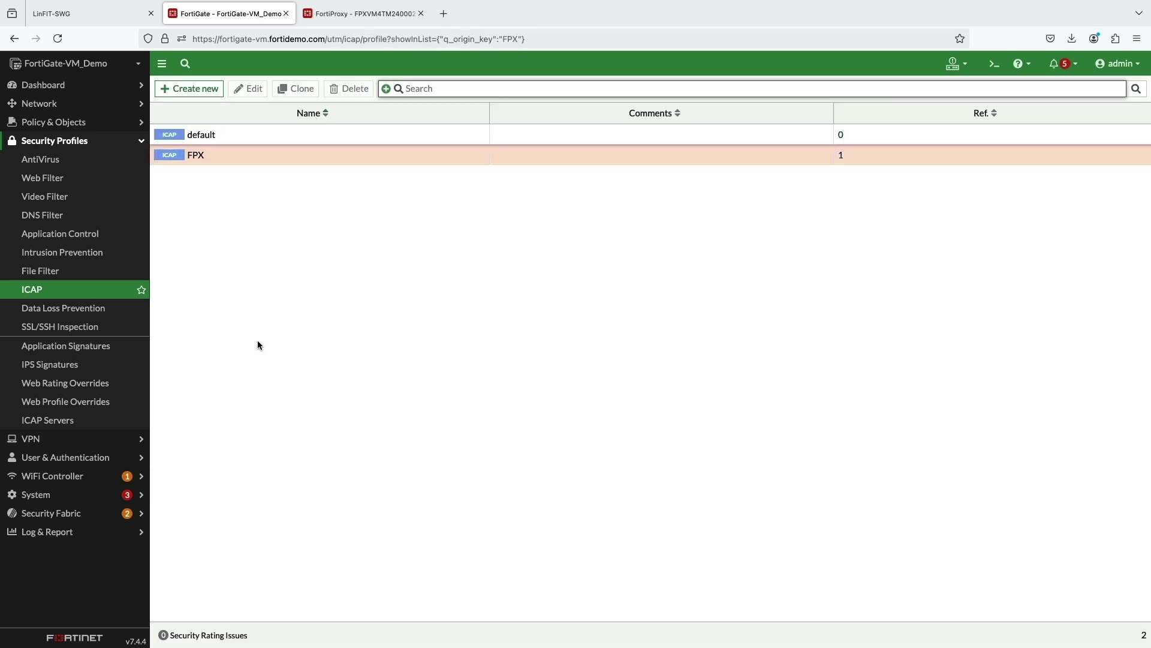
Save the internet policy (port3 to port1) with ICAP profile FPX and deep-inspection, accepting the certificate warning
click(53, 122)
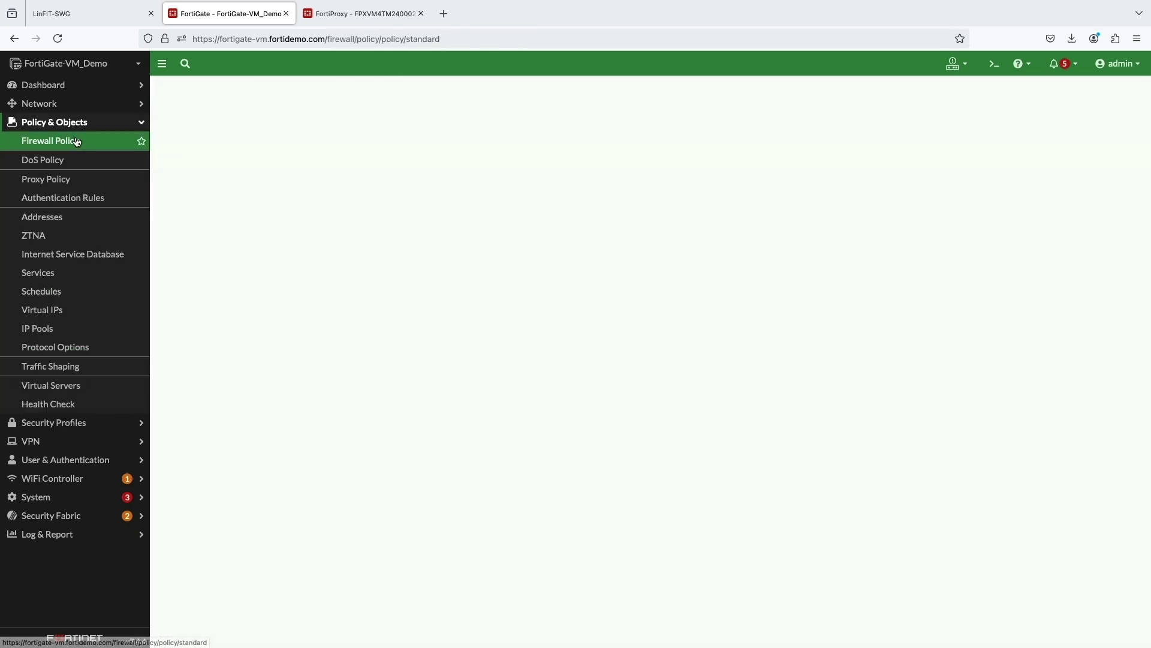
click(231, 159)
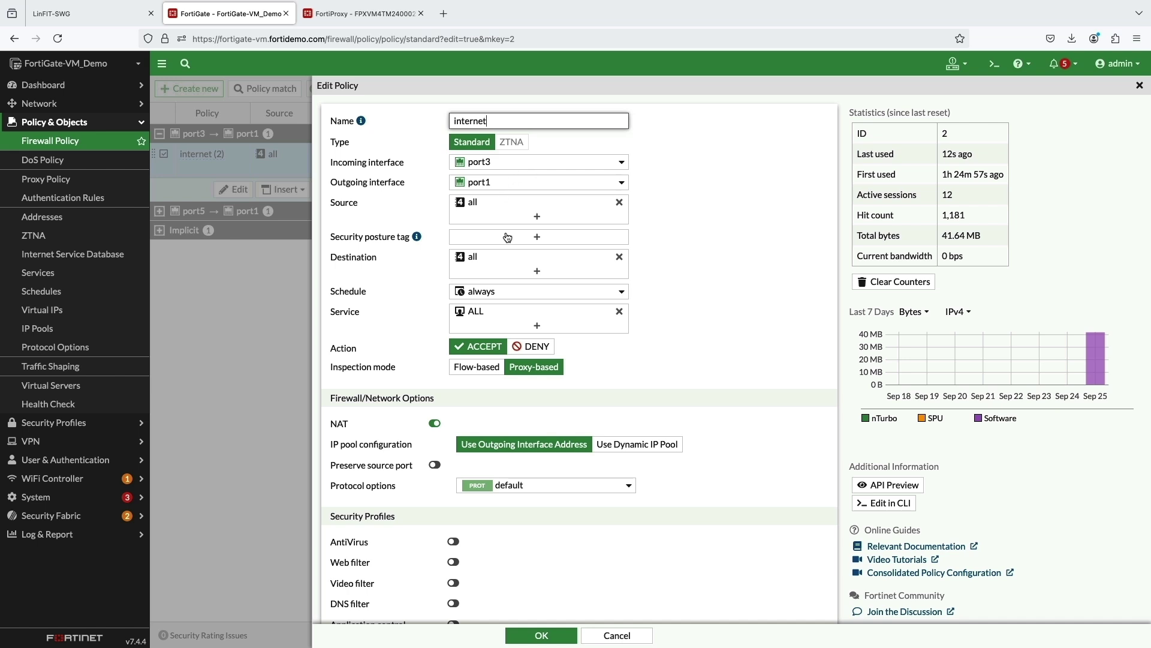
scroll(507, 261, down, 3)
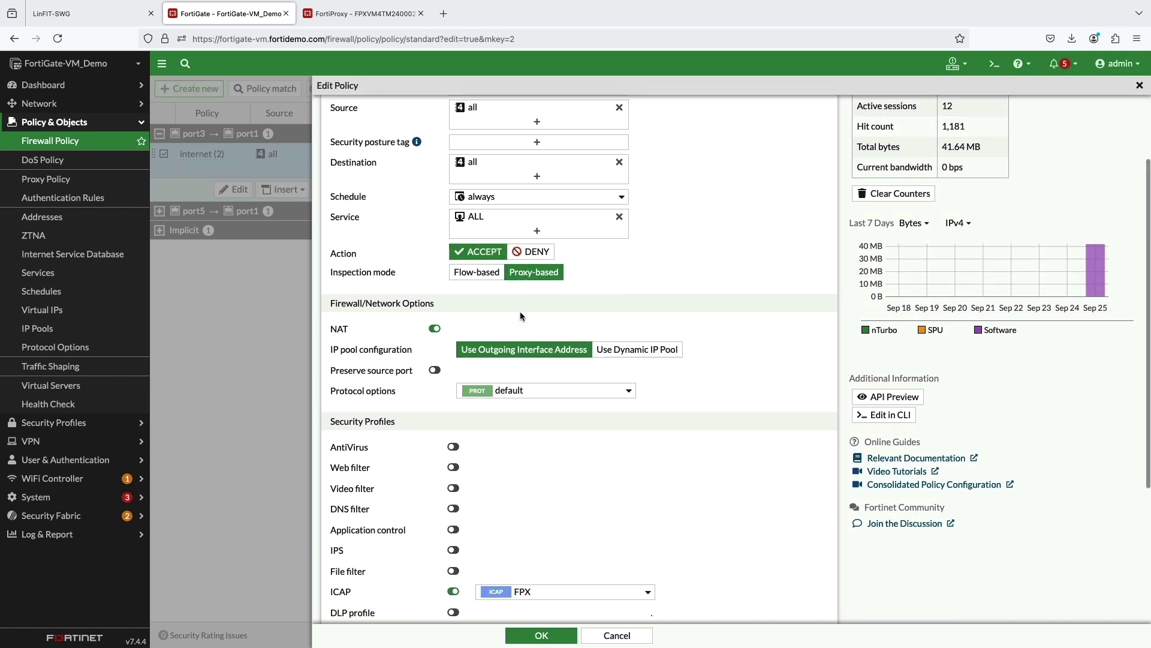
scroll(519, 311, down, 5)
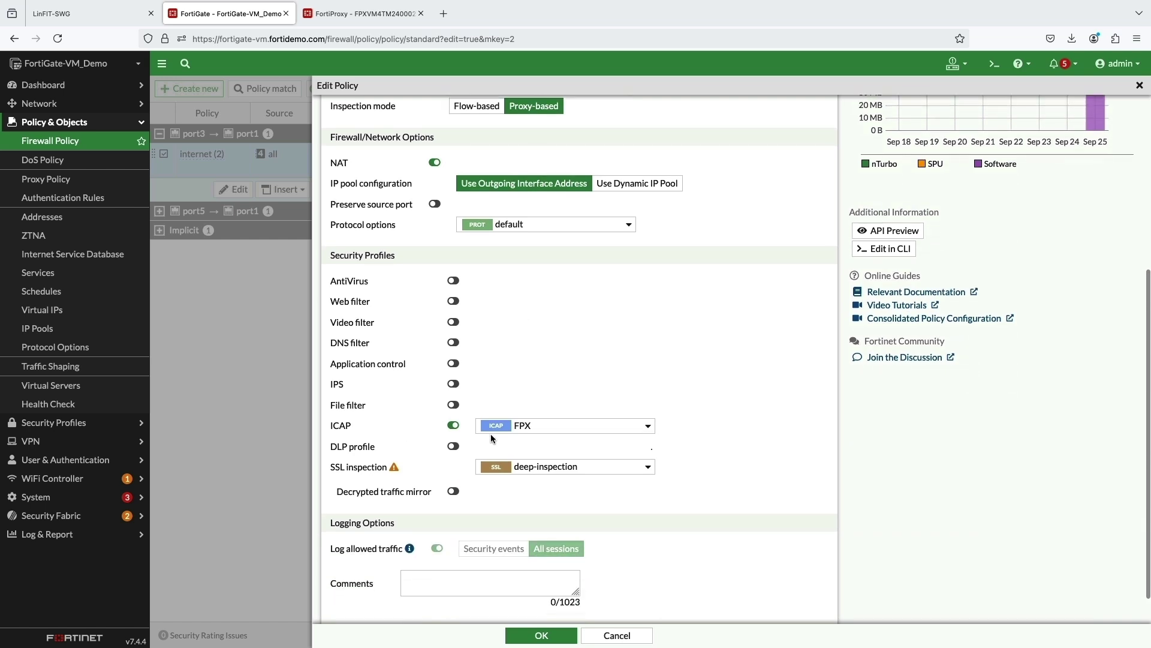
mouse_move(558, 592)
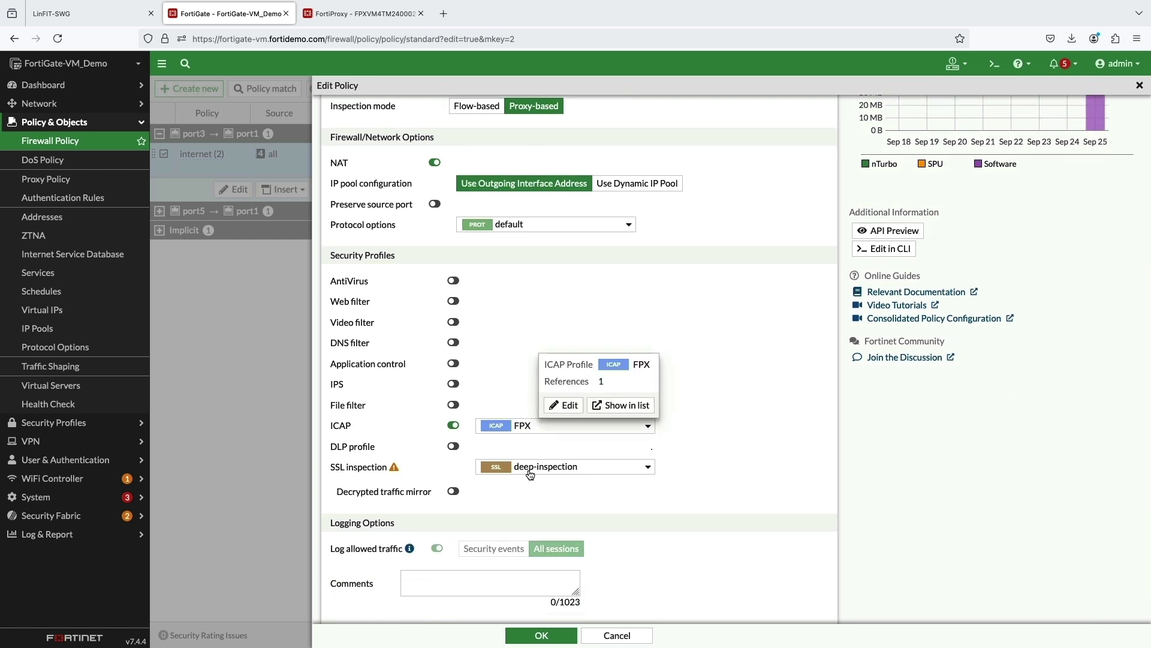
click(539, 637)
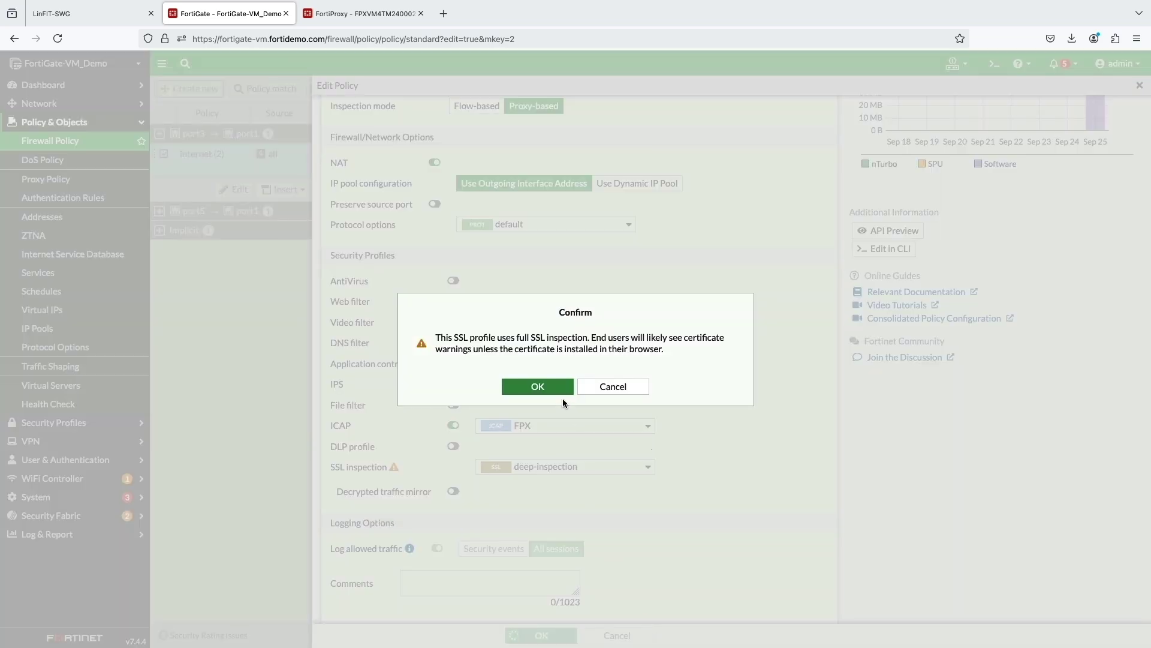
click(540, 386)
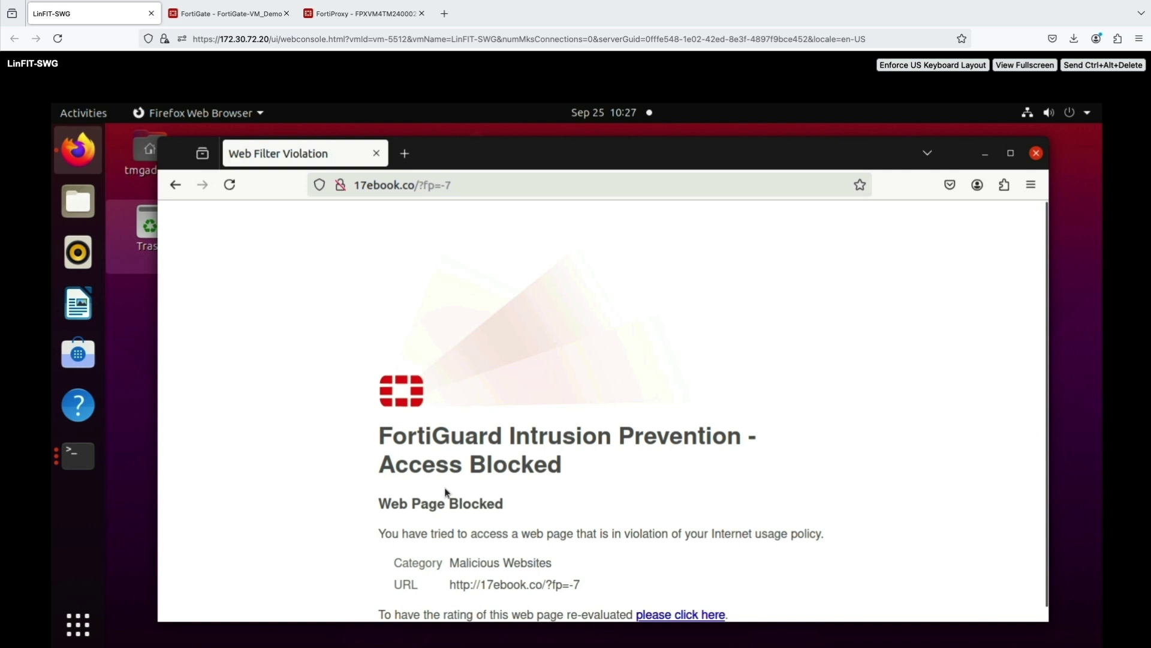
scroll(498, 529, down, 1)
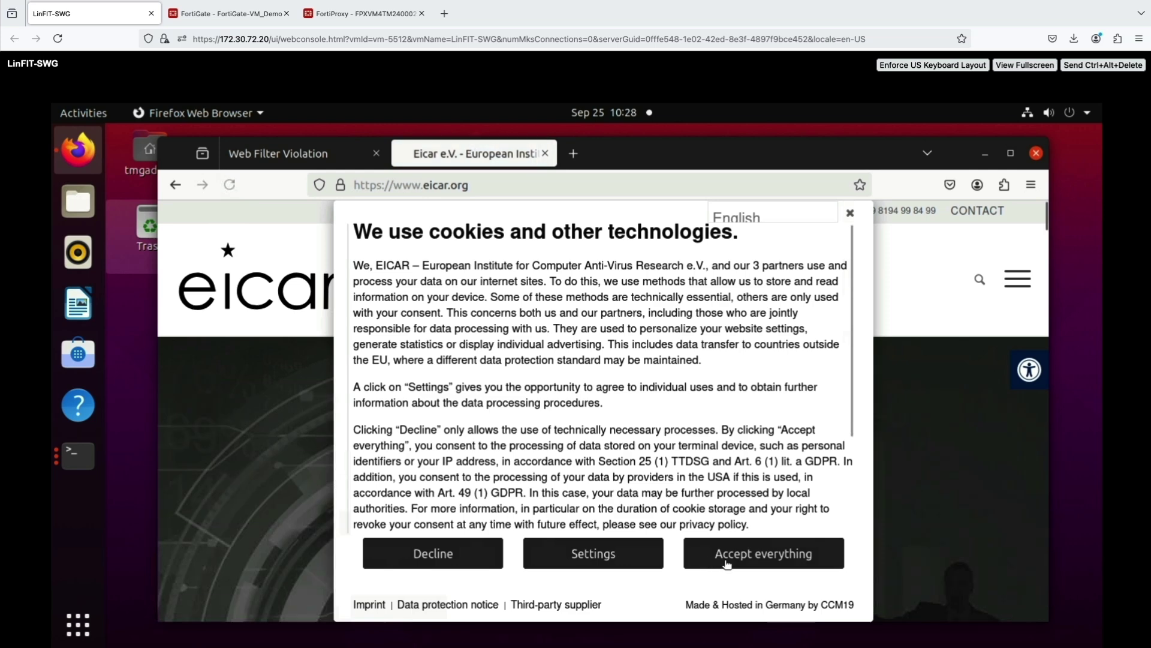
Attempt the eicarcom2.zip test download, see it blocked as infected, then start a new tab for Box
click(763, 554)
click(1018, 279)
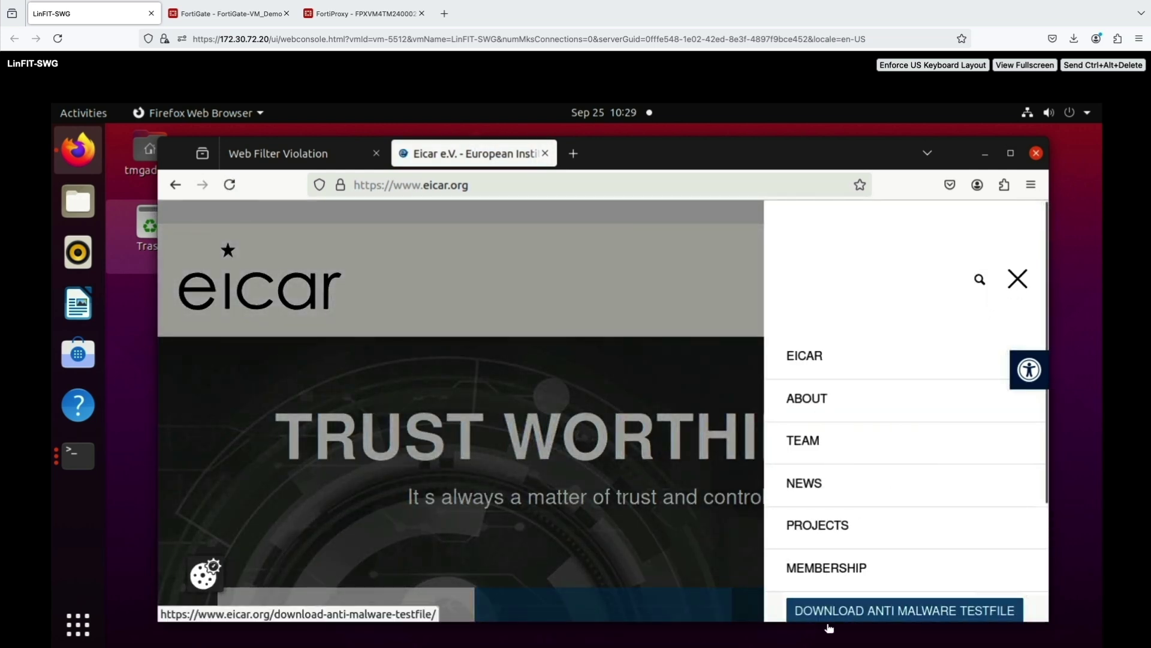
click(845, 613)
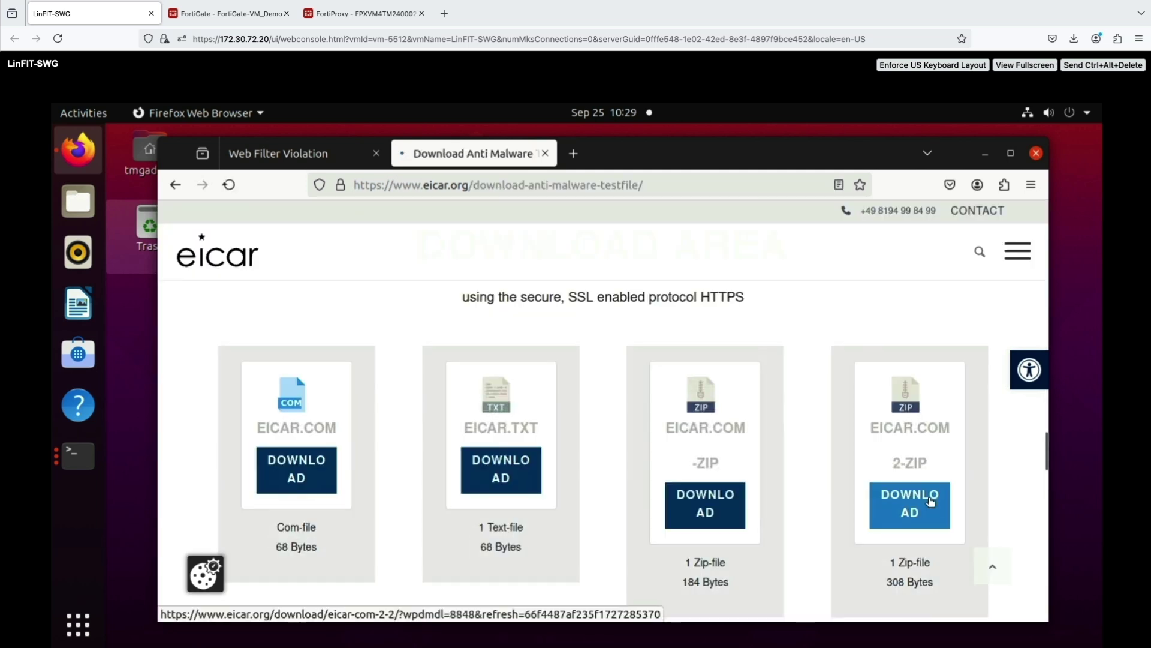
click(909, 503)
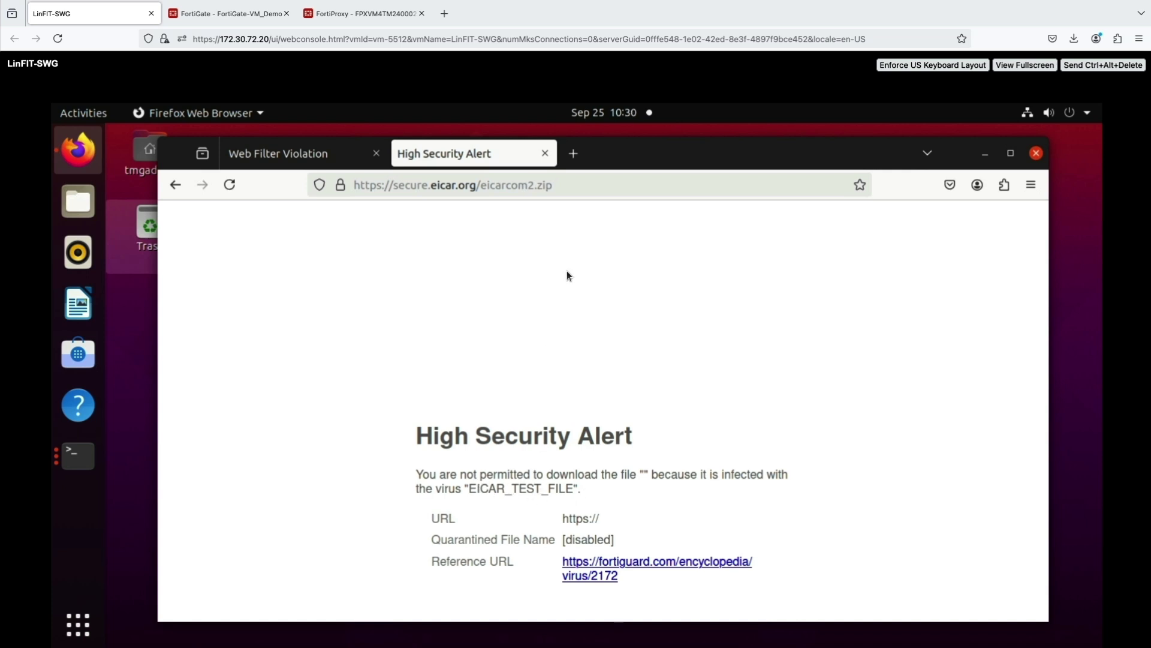
click(573, 155)
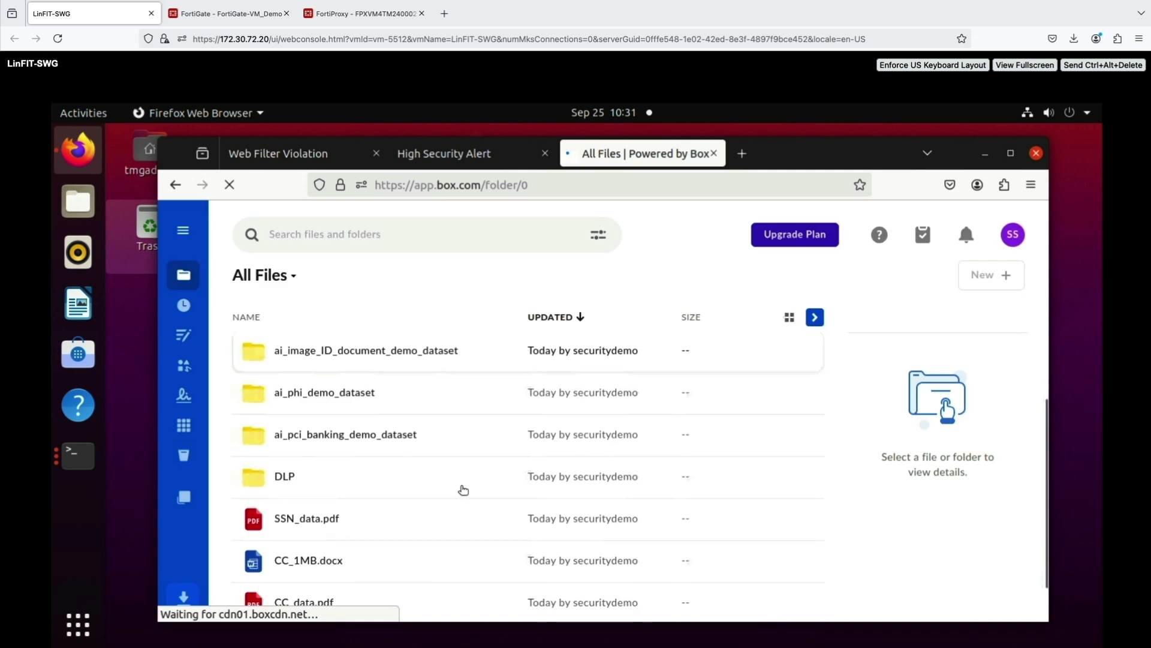
scroll(463, 490, down, 1)
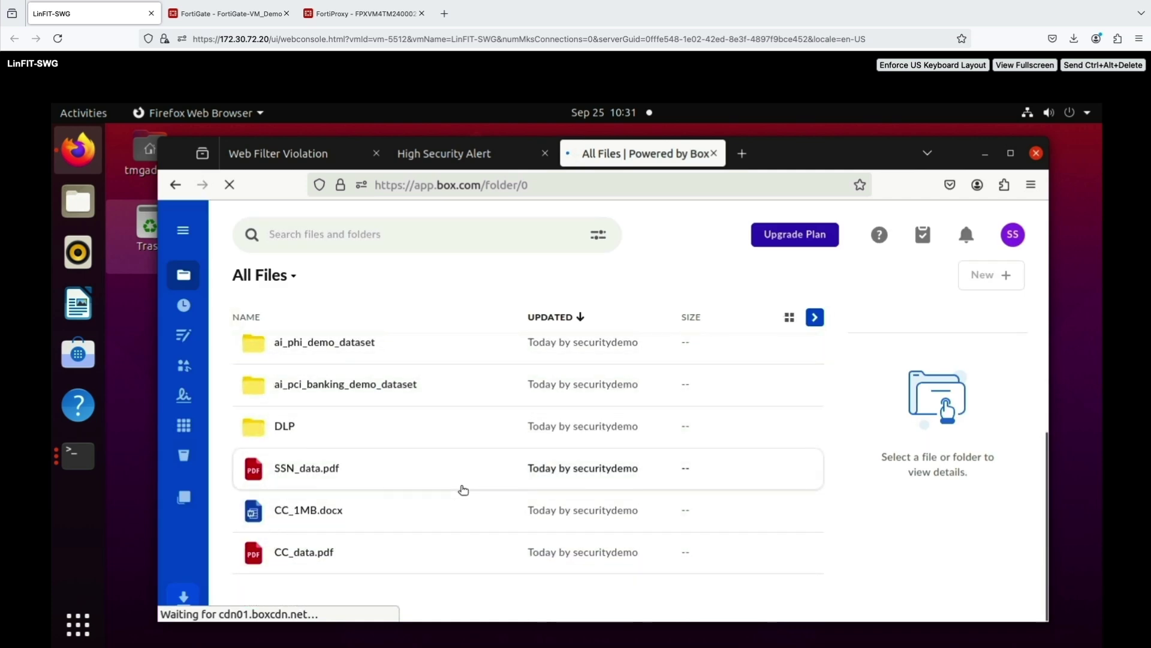
Open CC_1MB.docx in Box, then request dlptest.com's Name/CCN/Zip sample data and get it DLP-blocked
click(324, 510)
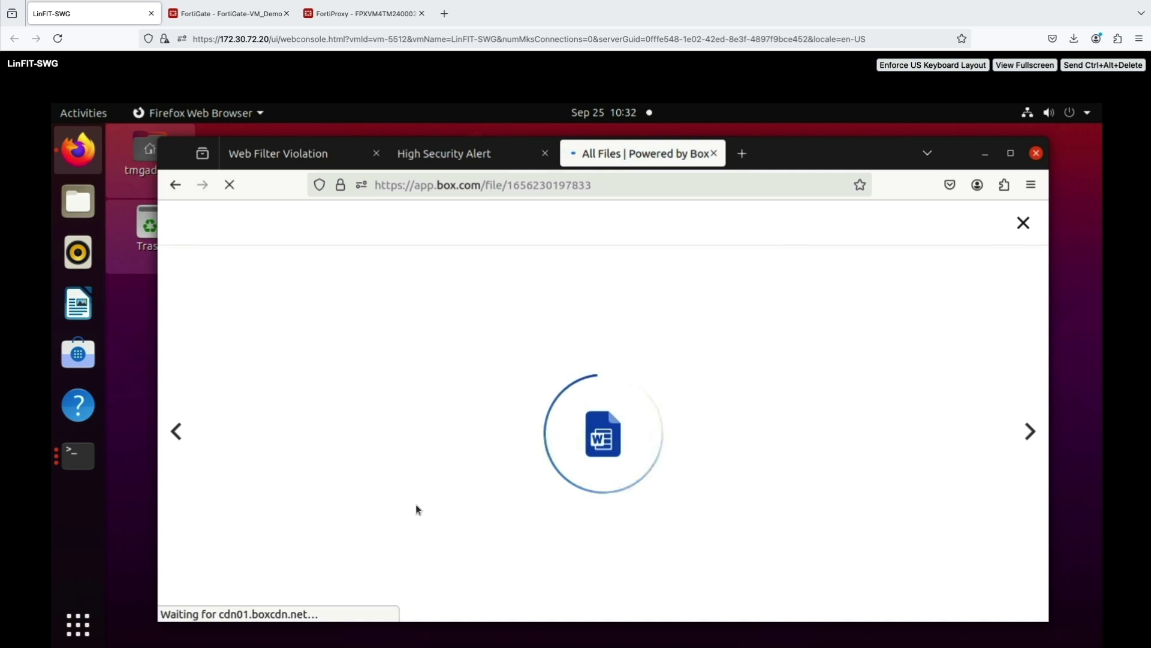
key(ctrl+t)
text(dlptest.)
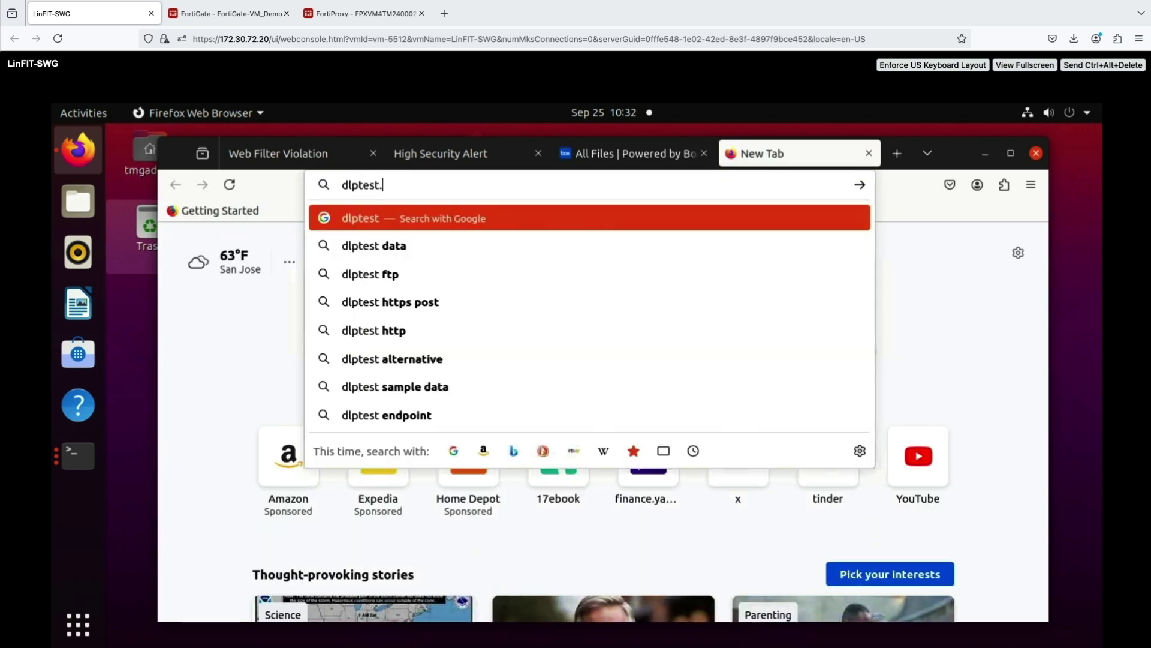
text(com)
key(Return)
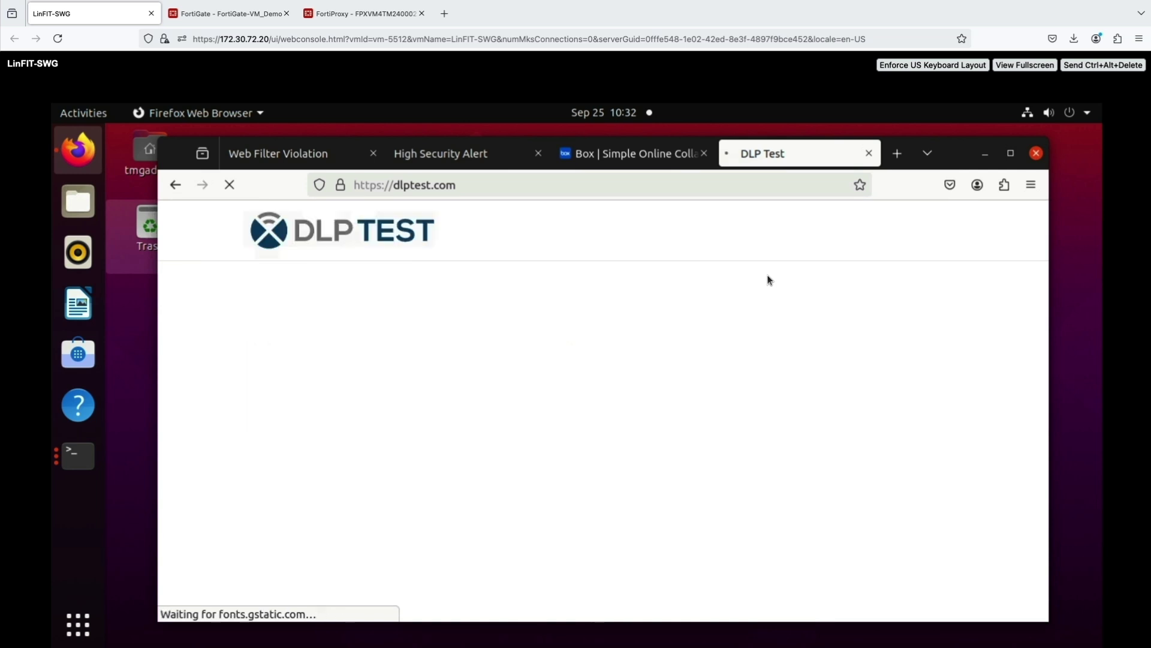
mouse_move(844, 231)
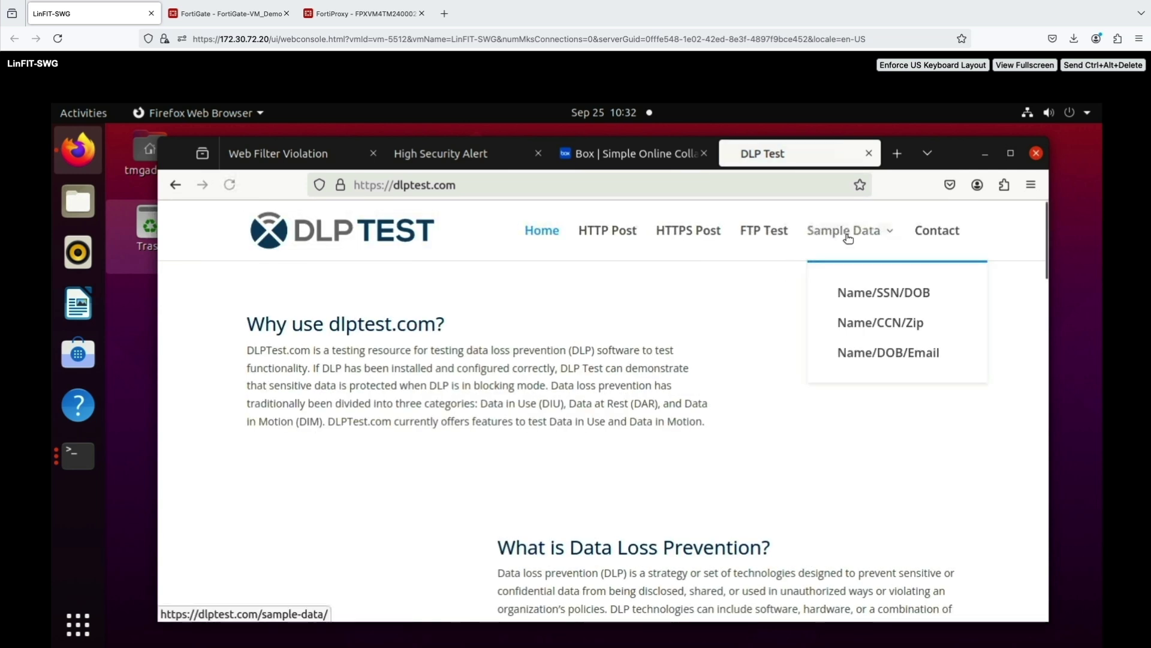
click(872, 324)
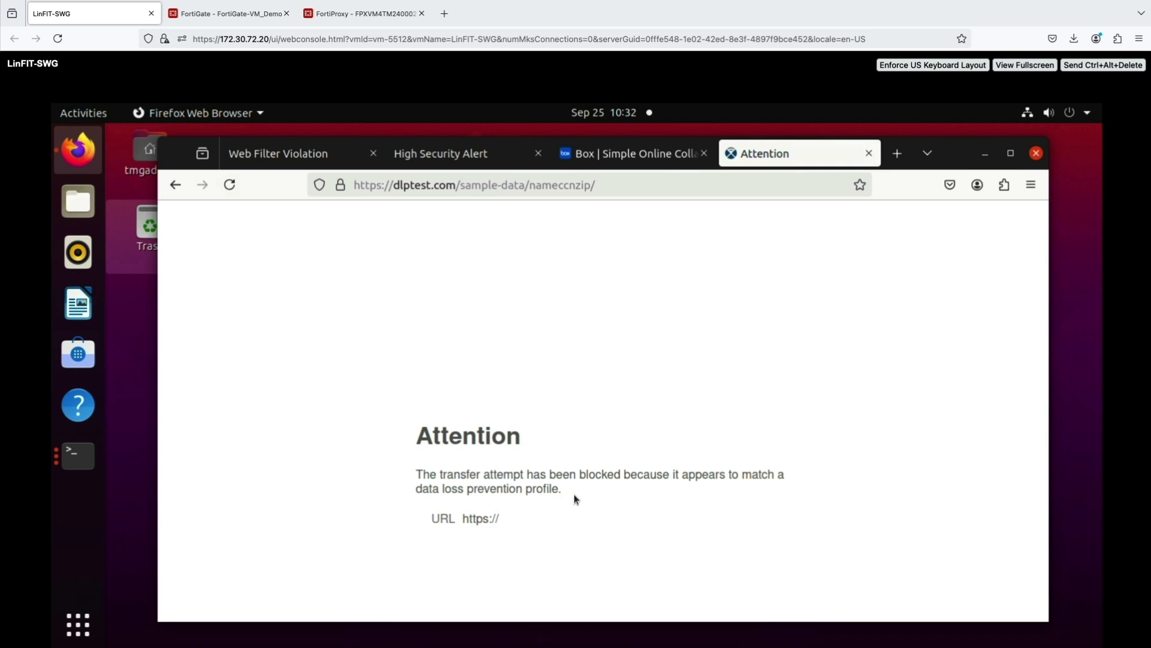
Download pci--10_names-10_credit_cards.csv from Box's ai_pci_banking_demo_dataset positive samples folder
click(634, 154)
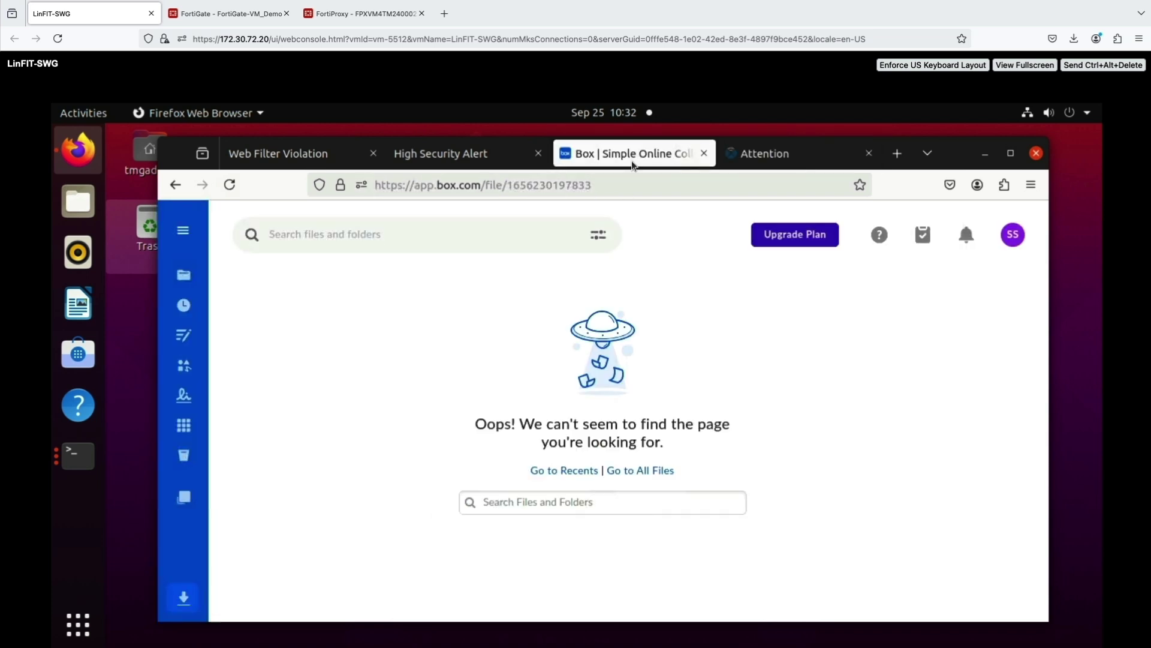
click(176, 184)
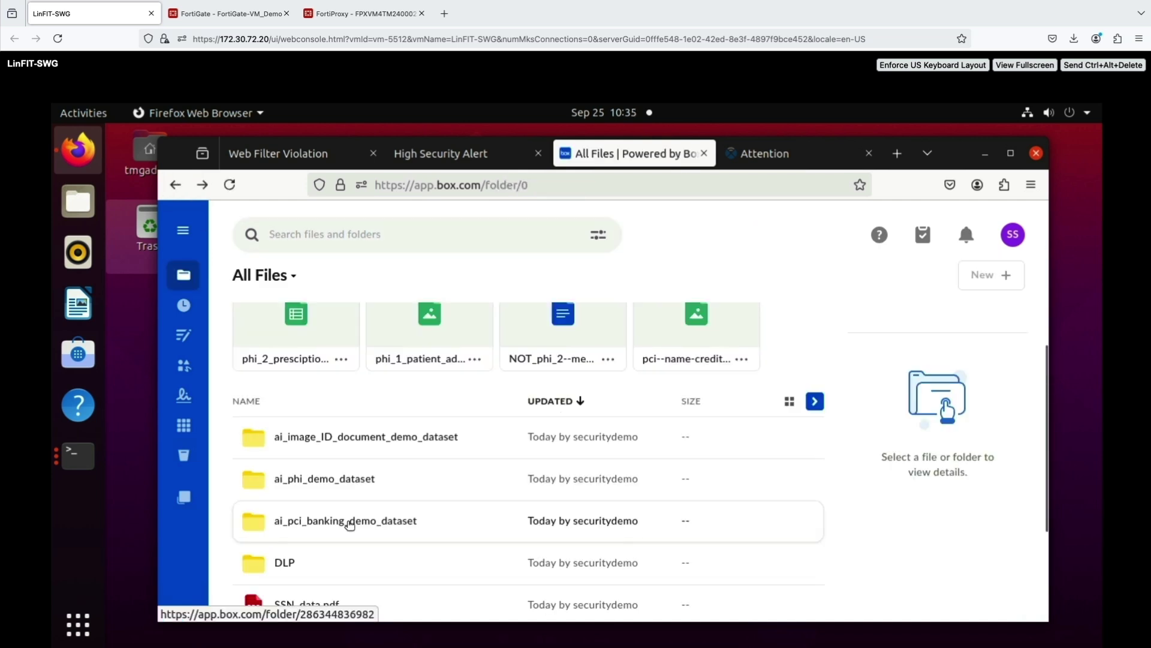
click(391, 532)
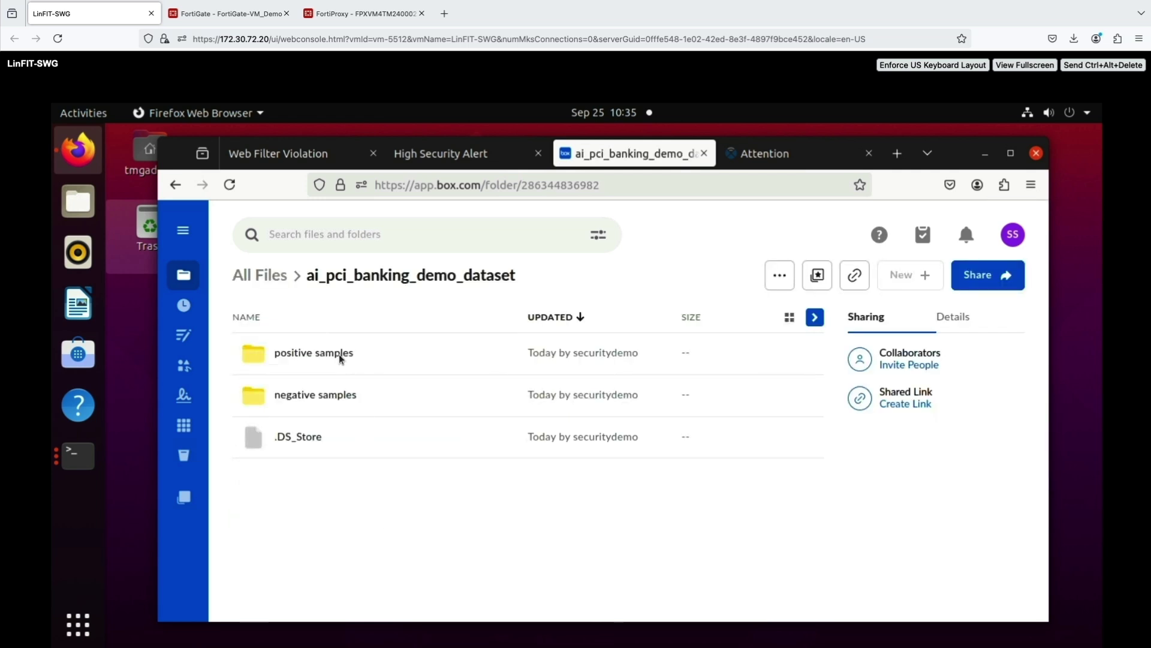
click(314, 353)
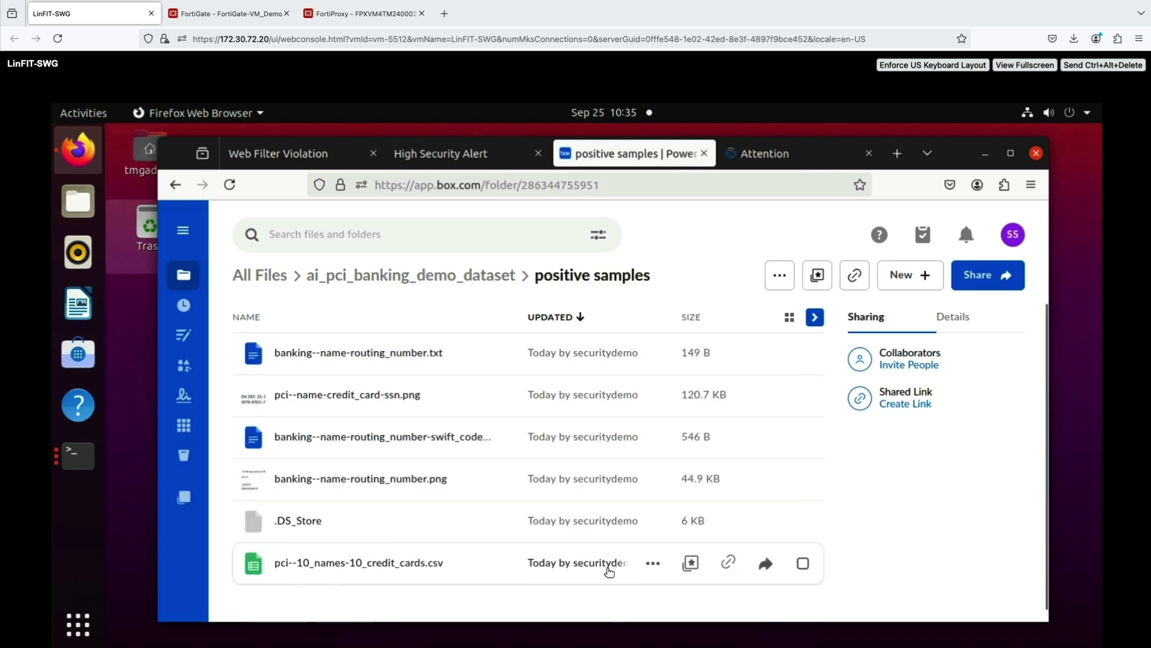
click(653, 563)
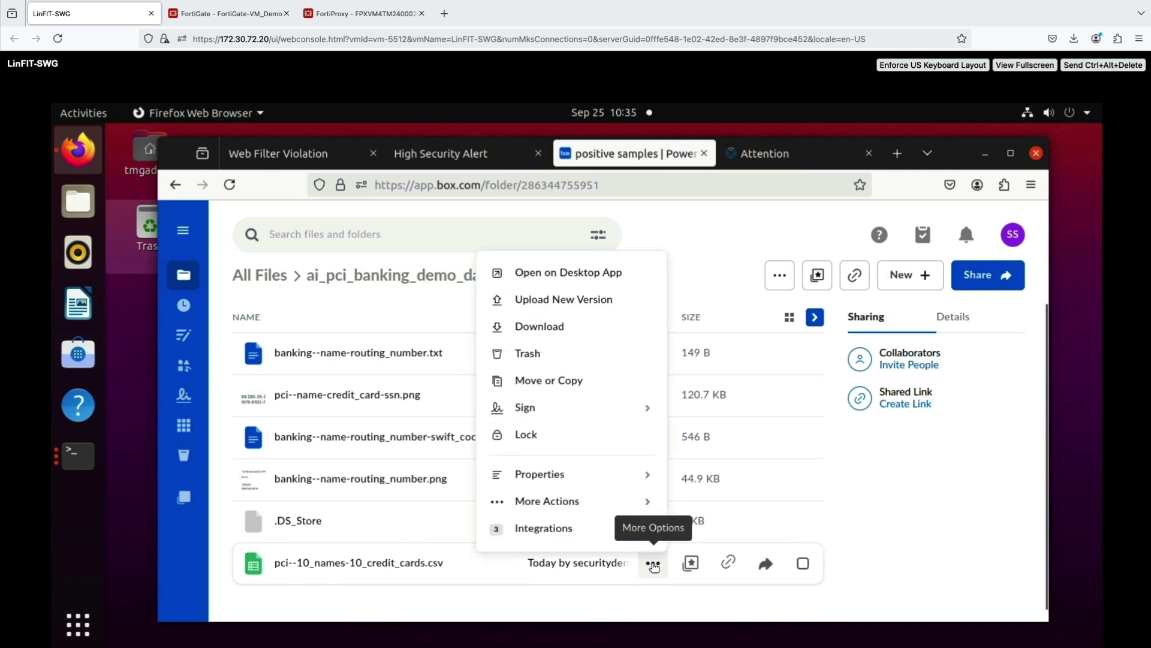
click(540, 326)
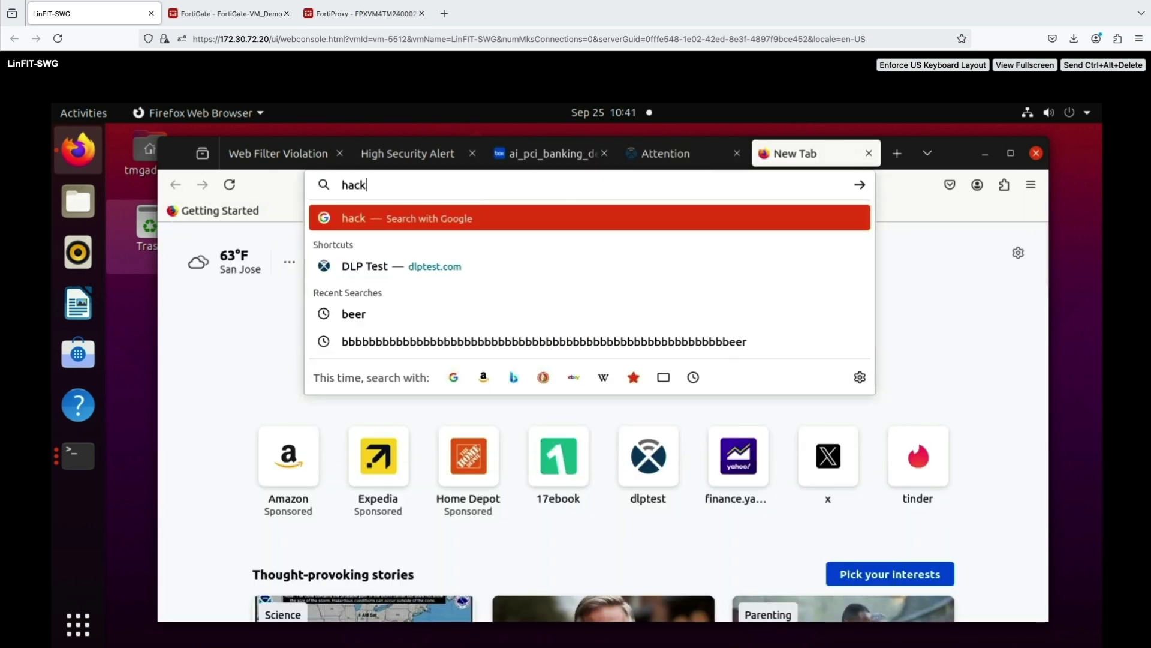
text(ing)
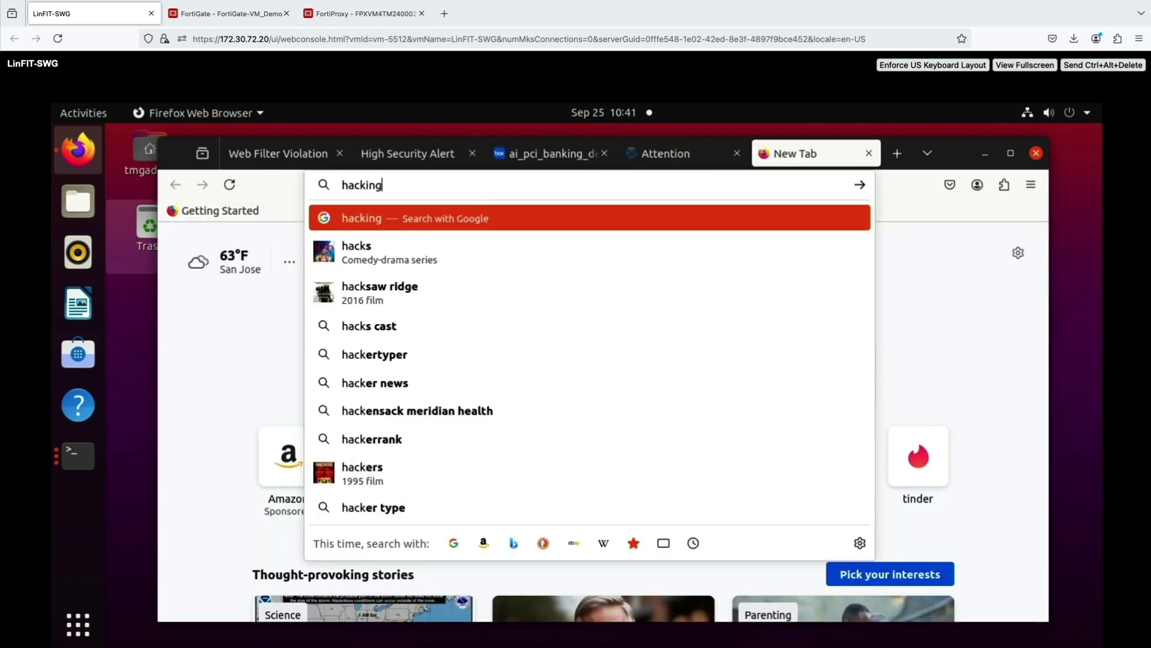
Run a web search for 'hacking' and have it blocked as a banned word
key(Return)
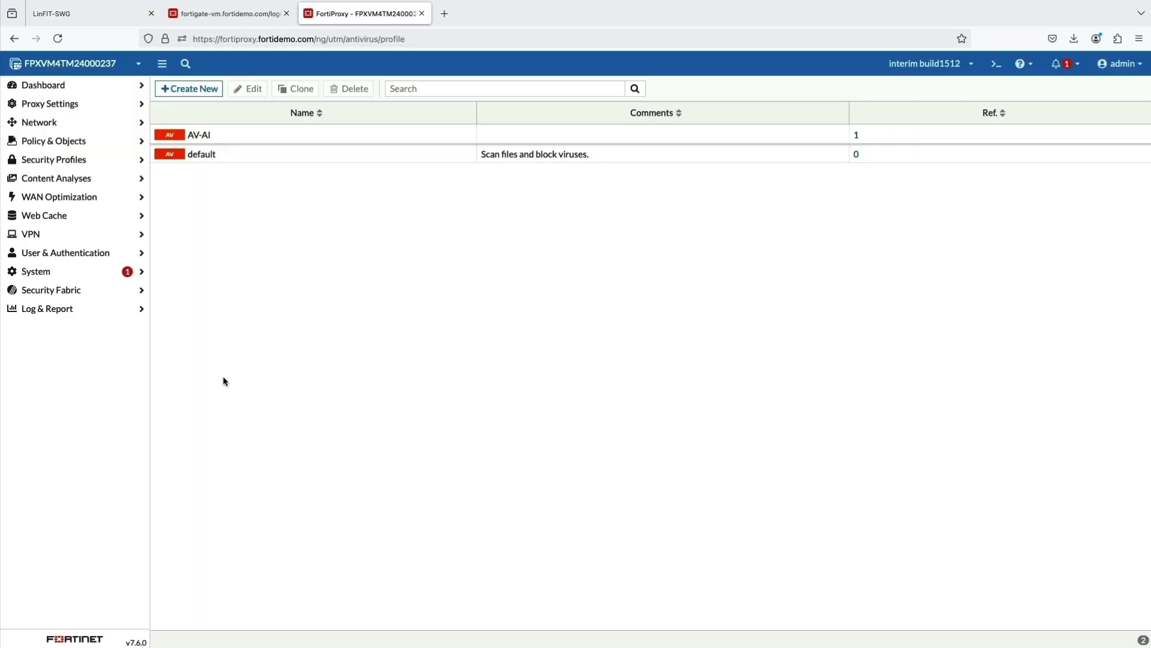
Open the EICAR_TEST_FILE antivirus entry under Log & Report Security Events
click(48, 308)
click(53, 421)
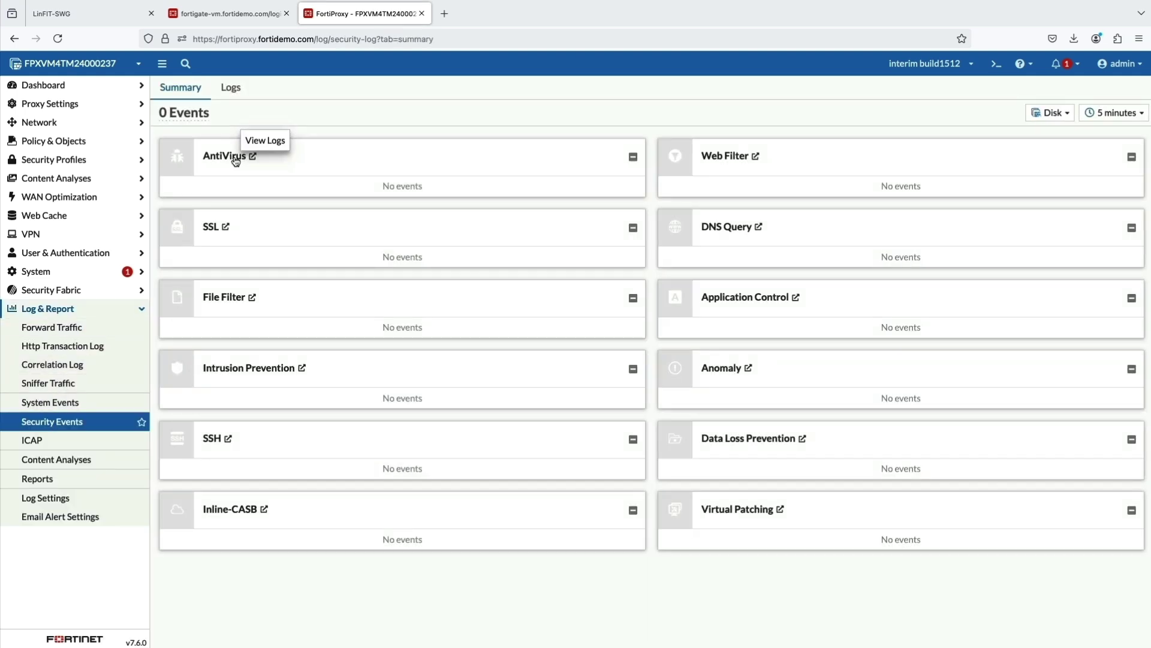
click(238, 160)
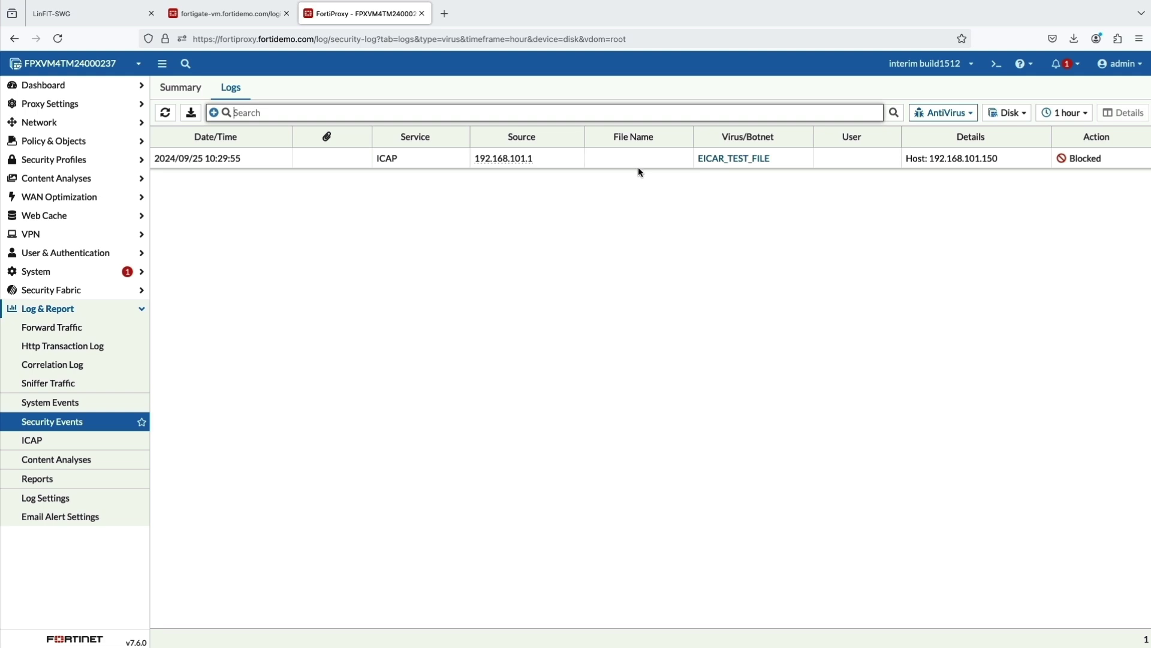
double_click(640, 167)
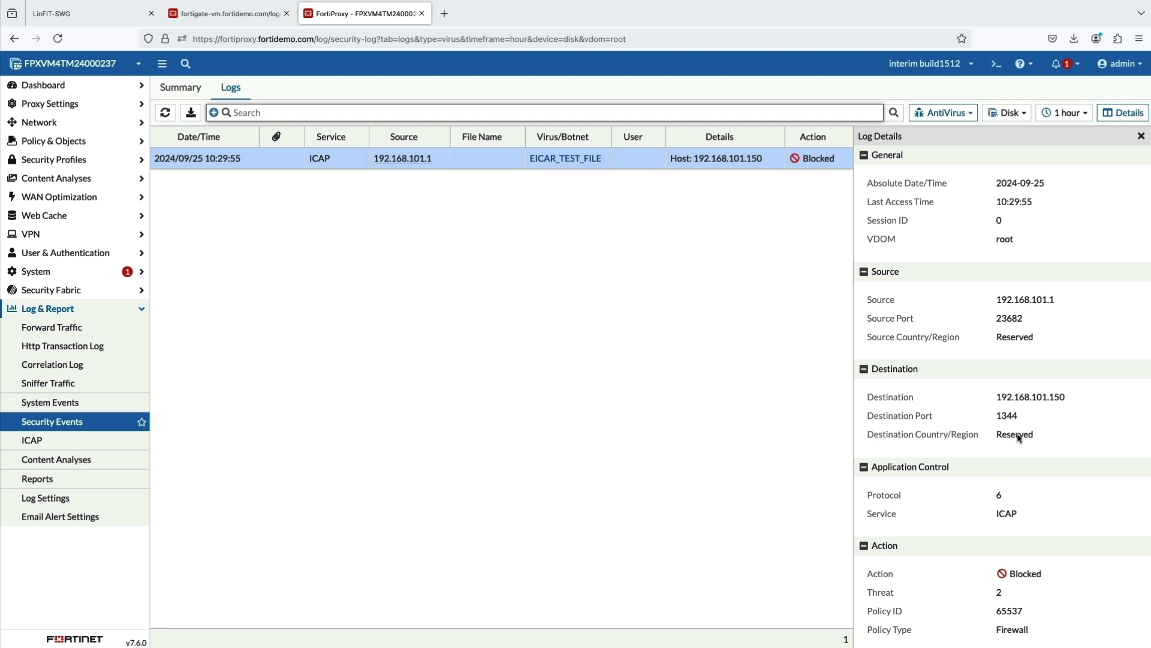
Review destination 192.168.101.150, ICAP service, RESPMOD method and Security service, then close the details
double_click(1042, 397)
scroll(1044, 443, down, 2)
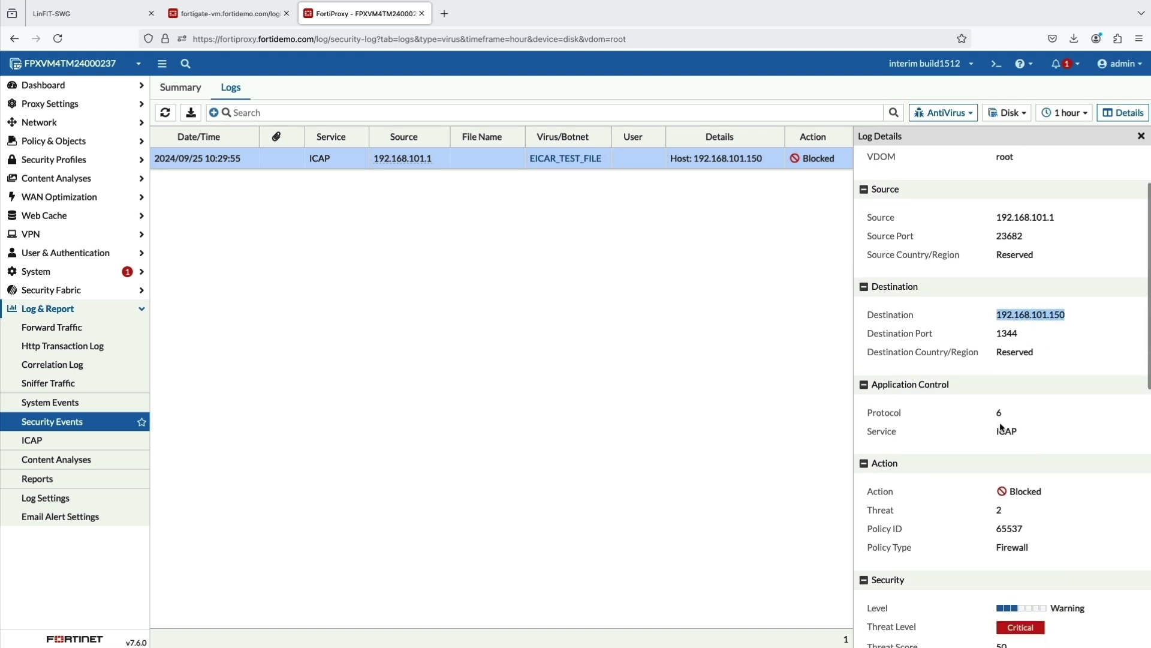
double_click(1004, 432)
scroll(1004, 432, down, 5)
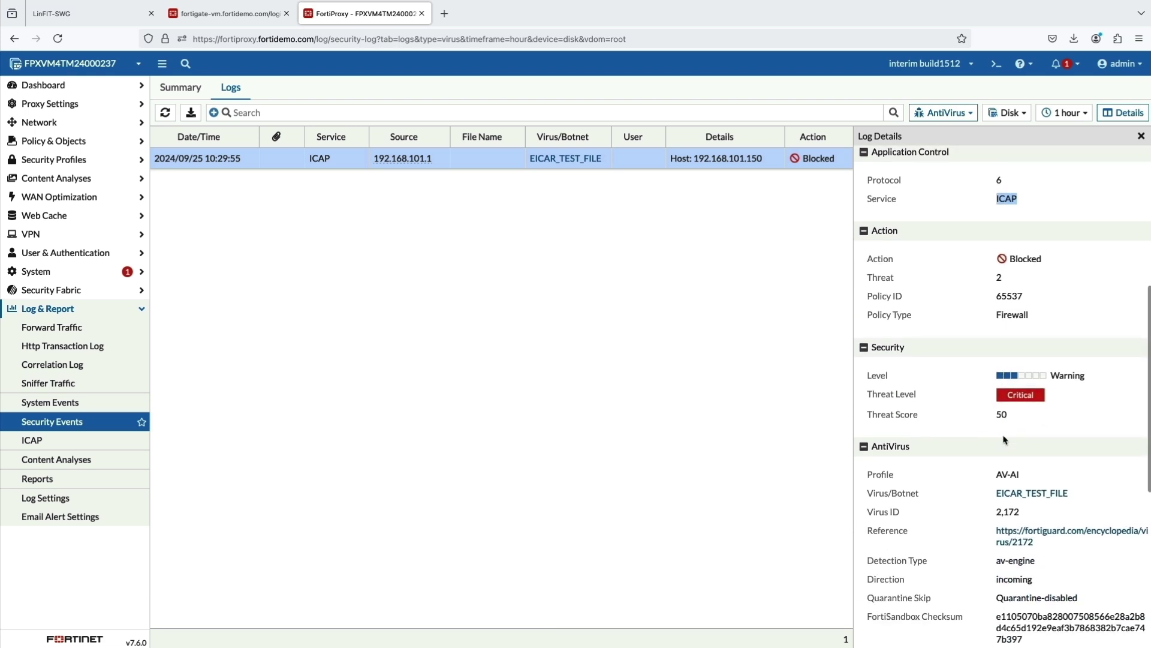
scroll(1007, 448, down, 2)
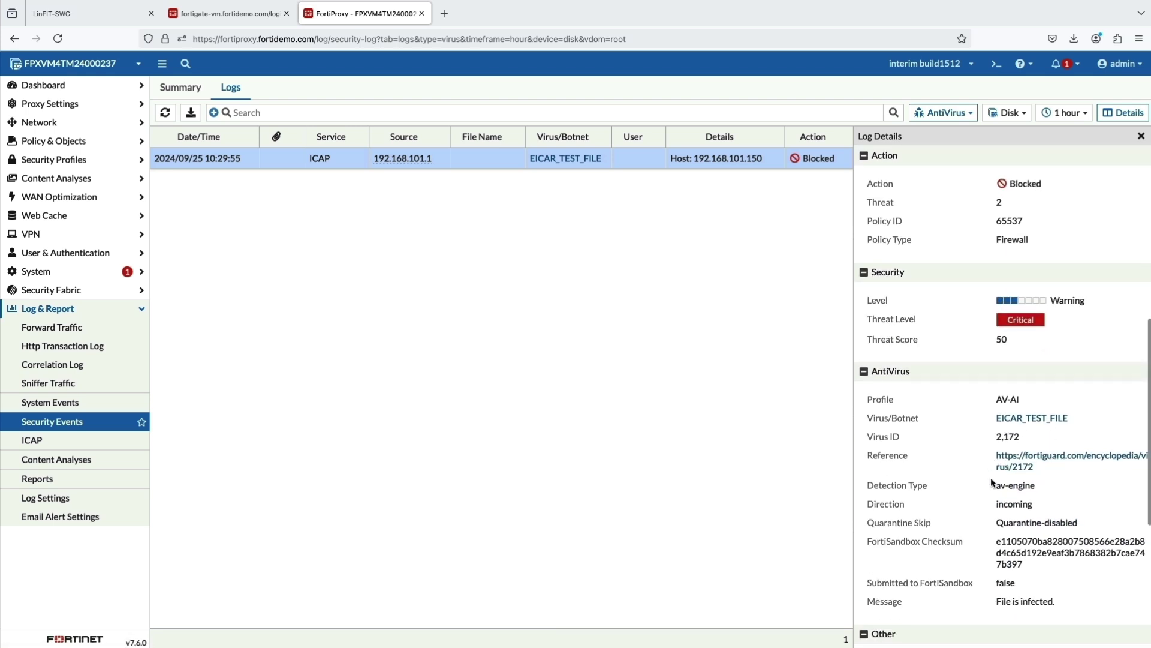
scroll(998, 601, down, 3)
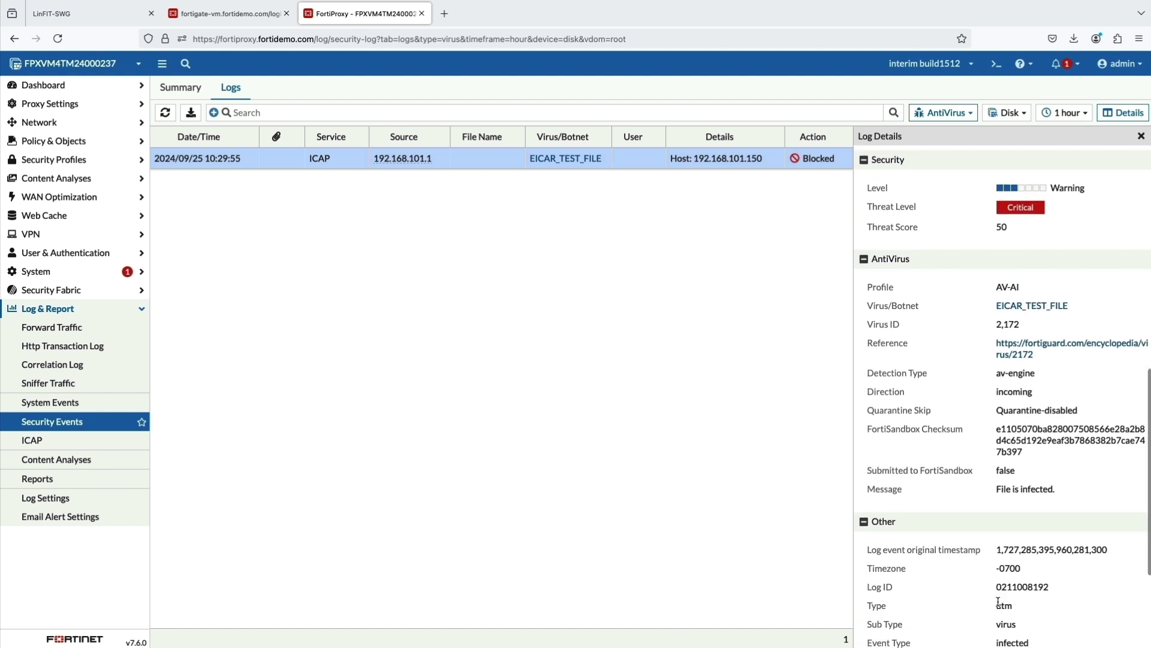
scroll(997, 601, down, 3)
scroll(997, 601, down, 1)
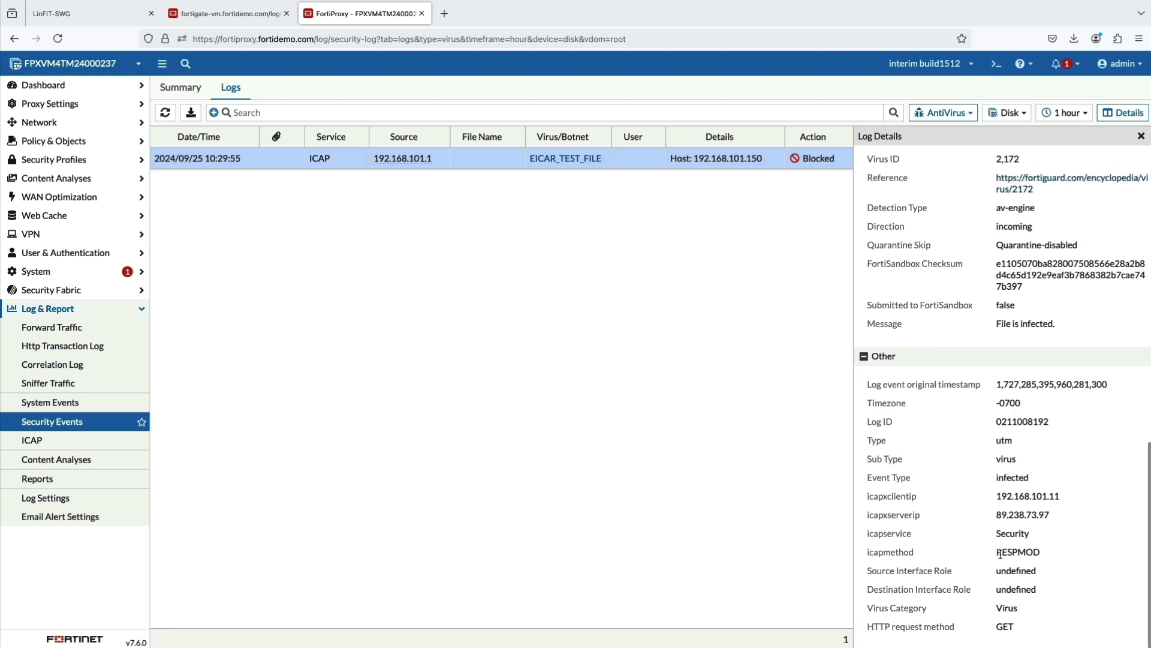
drag(994, 553, 1049, 554)
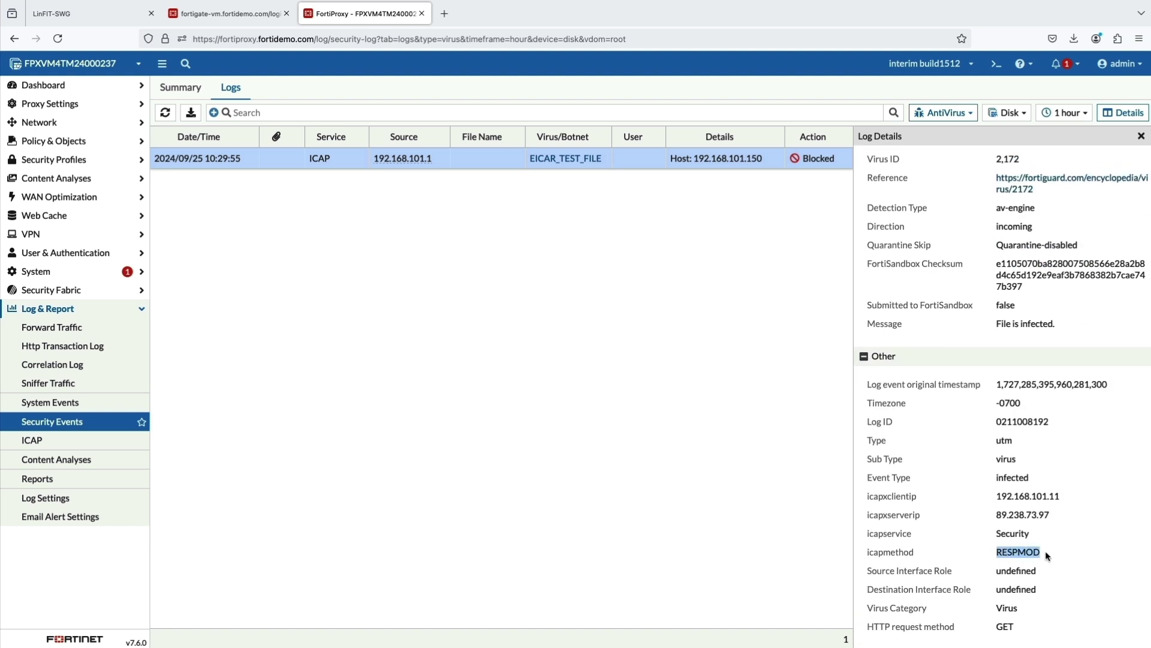
double_click(1004, 532)
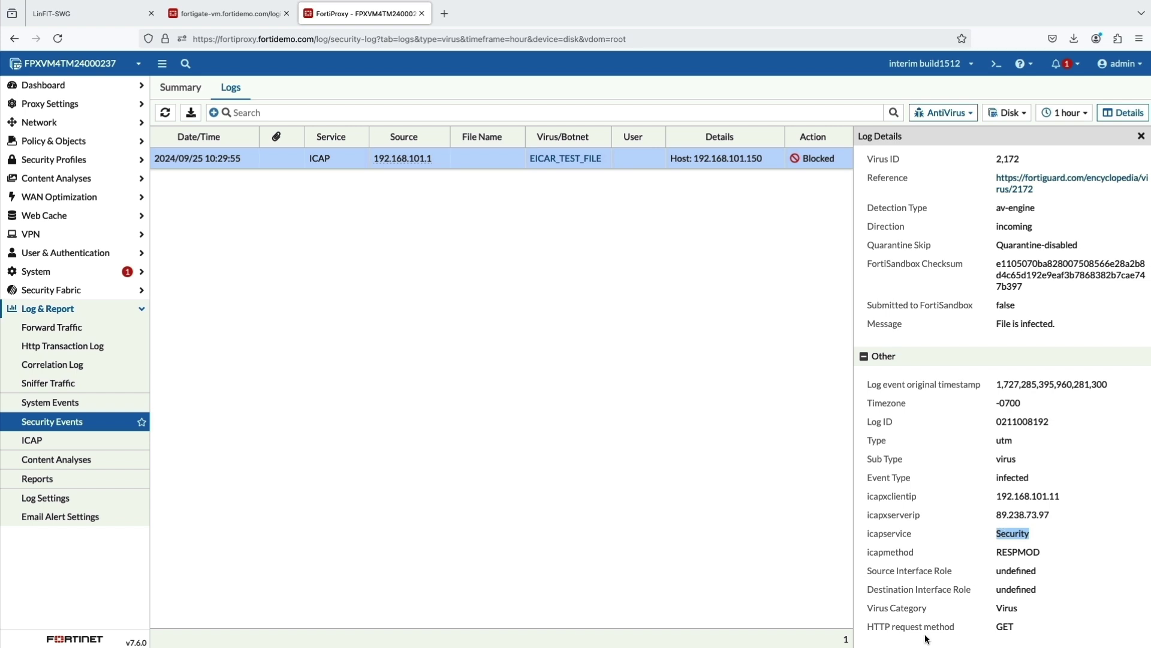
click(1140, 135)
Show Web Filter security events and view the first Blocked entry's details, highlighting its Blocked action
click(948, 115)
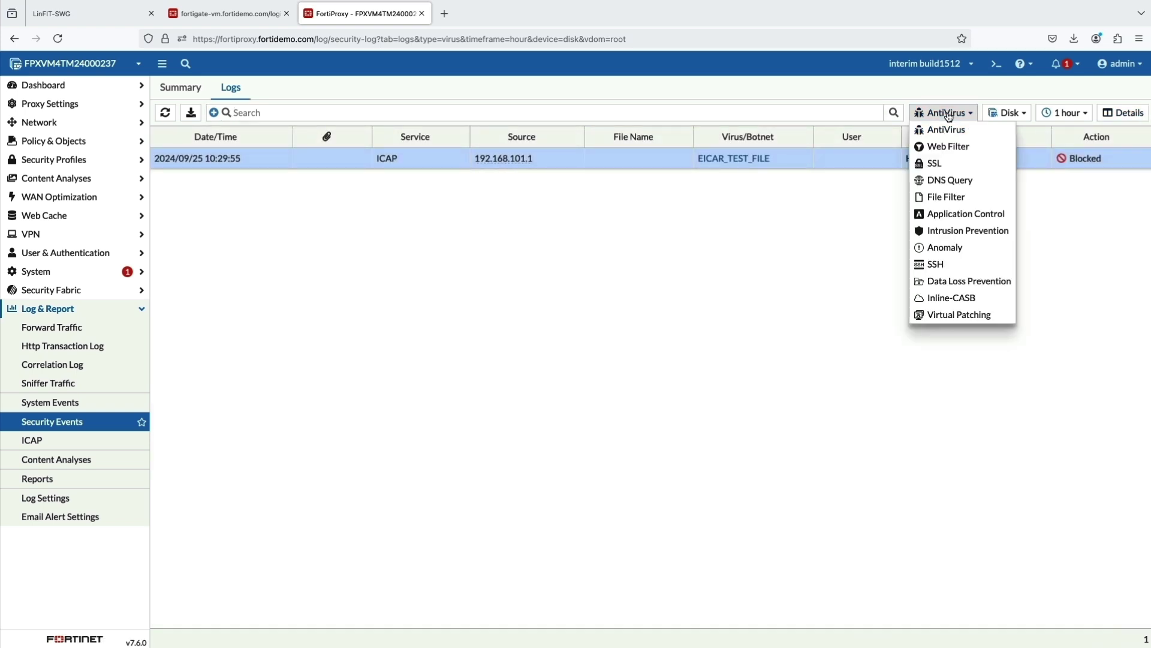
click(945, 146)
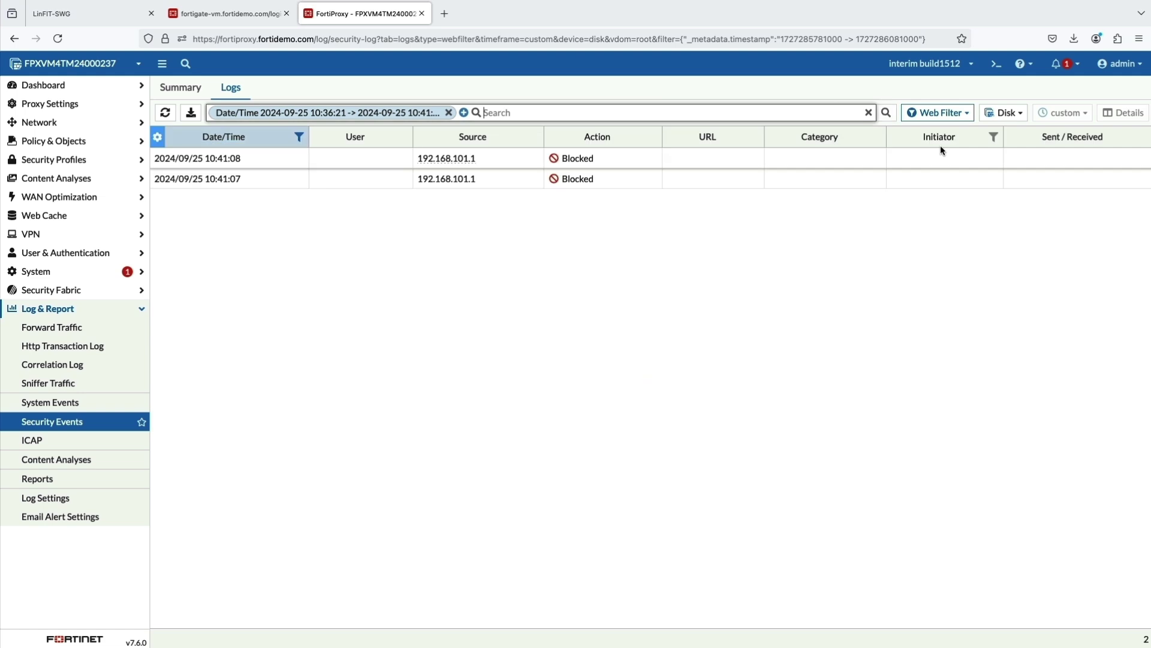
double_click(381, 157)
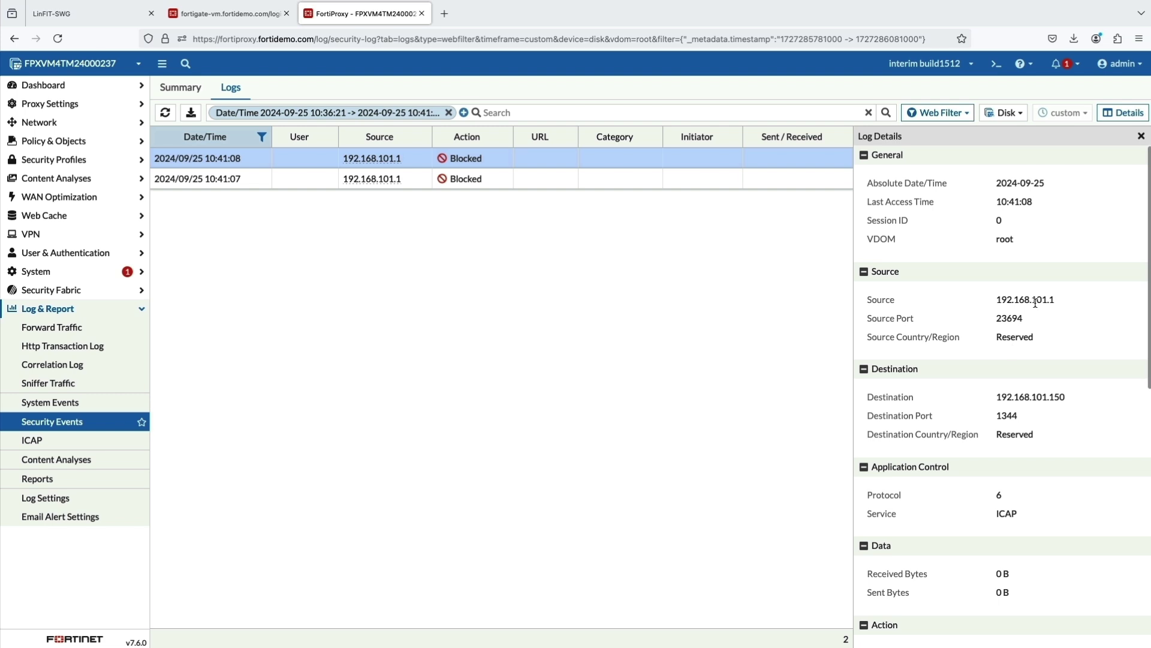
scroll(1025, 401, down, 1)
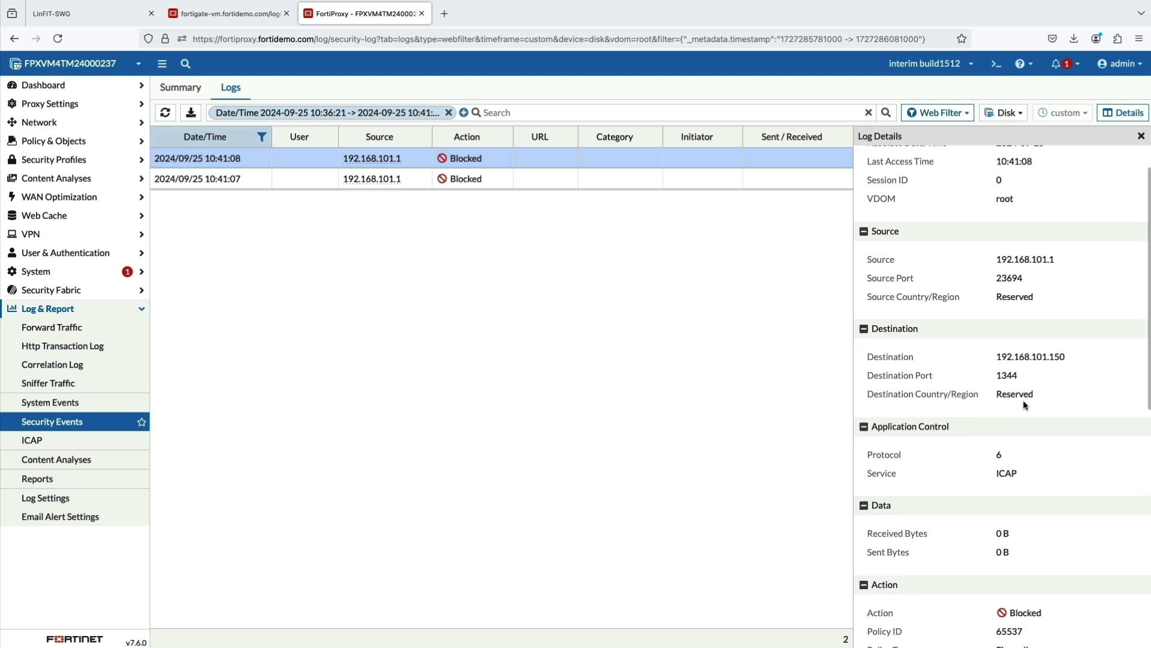
scroll(1024, 400, down, 1)
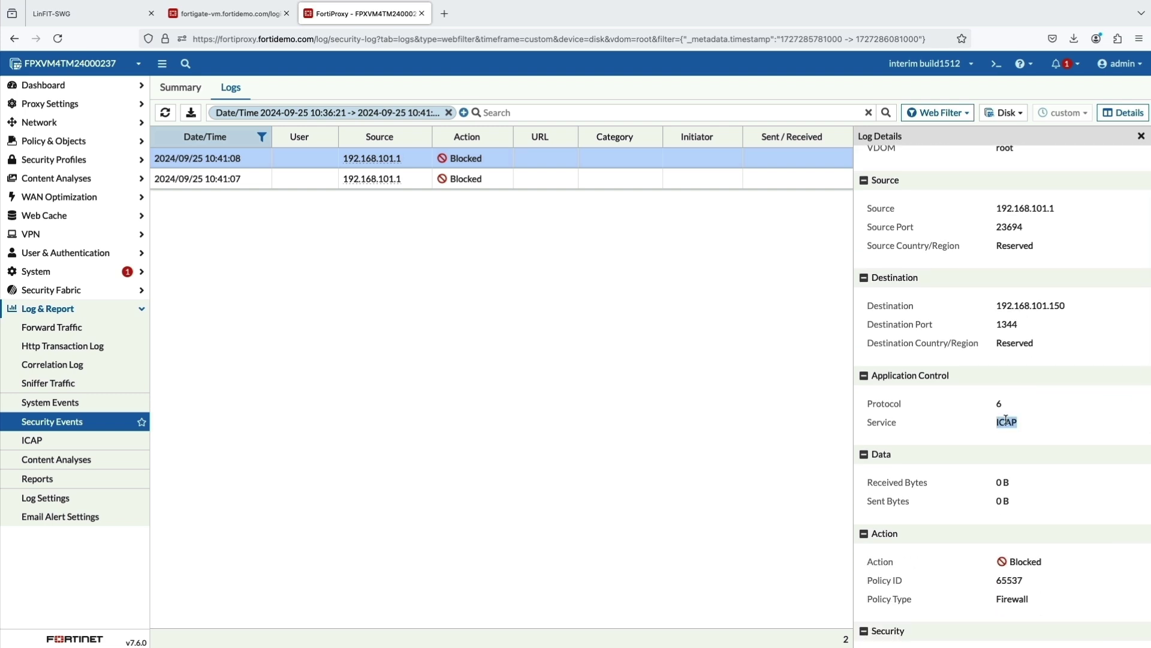
scroll(1007, 419, down, 4)
double_click(1024, 219)
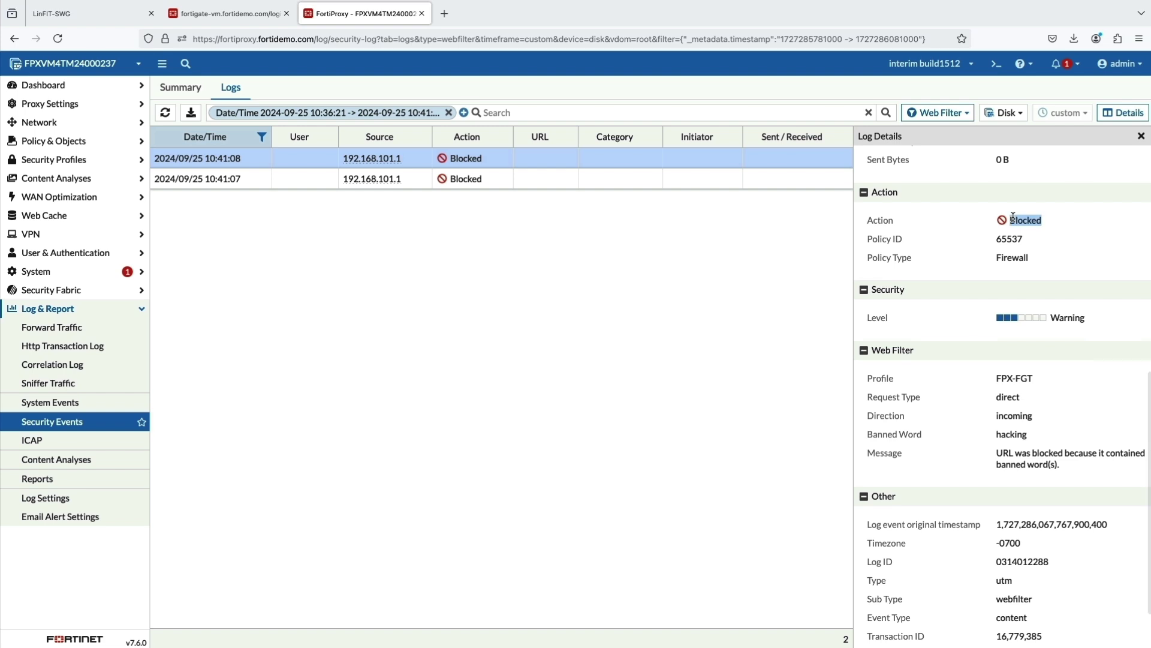
Switch the security events log type to Data Loss Prevention
click(938, 113)
click(934, 280)
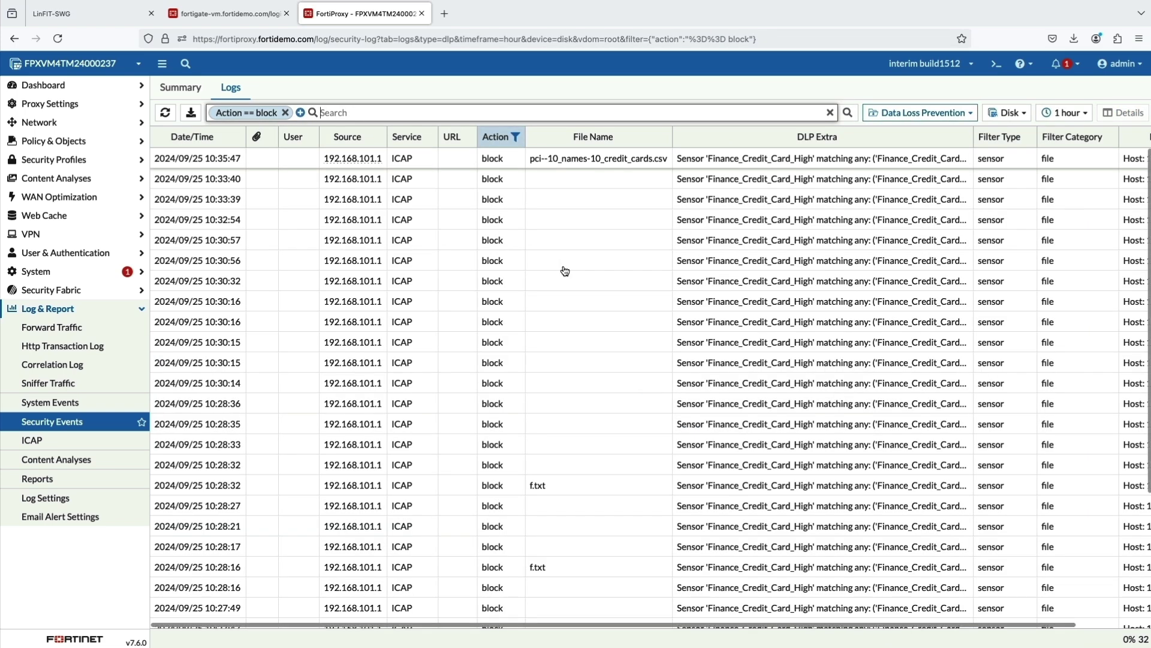
View details of the blocked pci--10_names-10_credit_cards.csv DLP event and highlight the file name
double_click(587, 159)
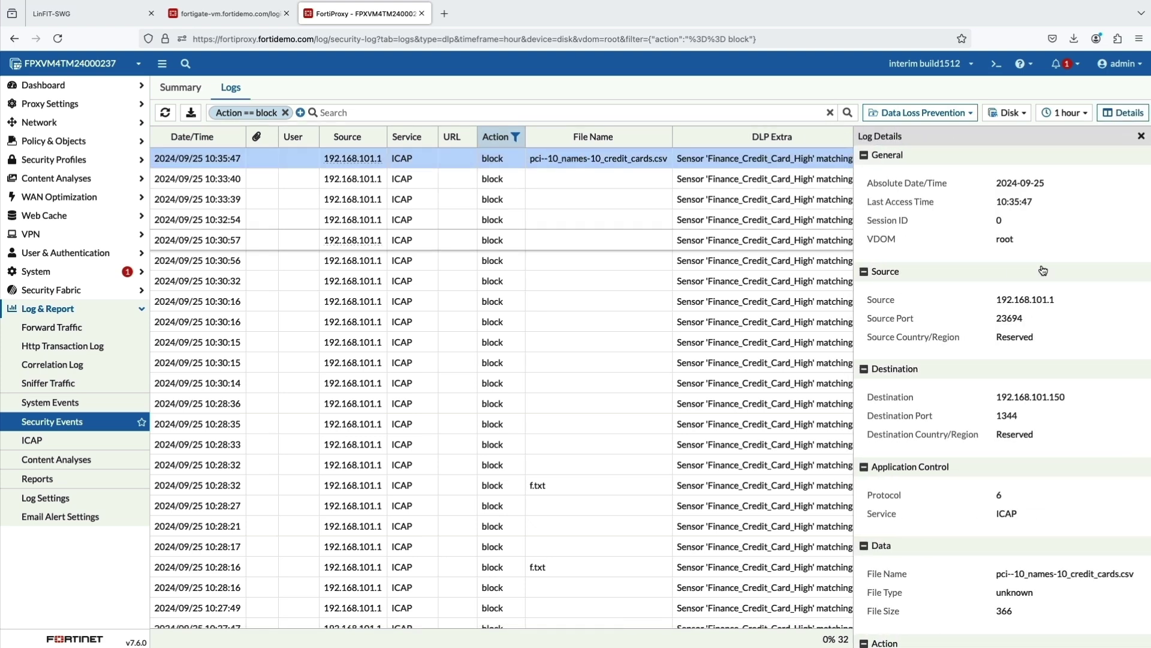
scroll(1043, 271, down, 2)
scroll(1042, 270, up, 1)
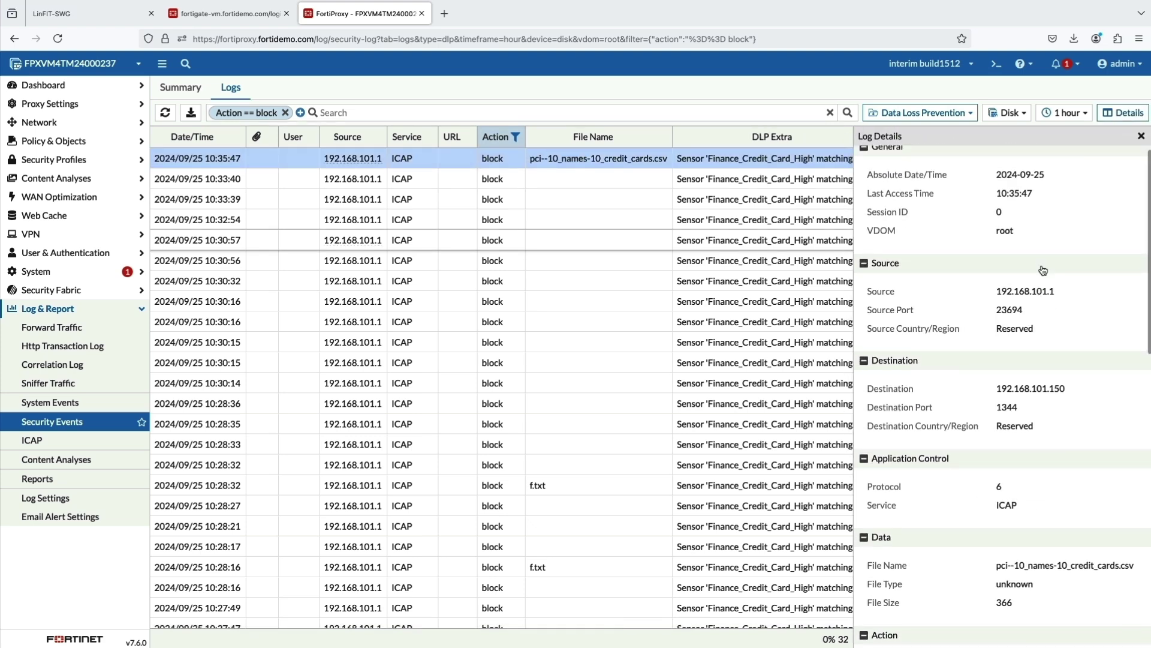
scroll(1033, 398, down, 2)
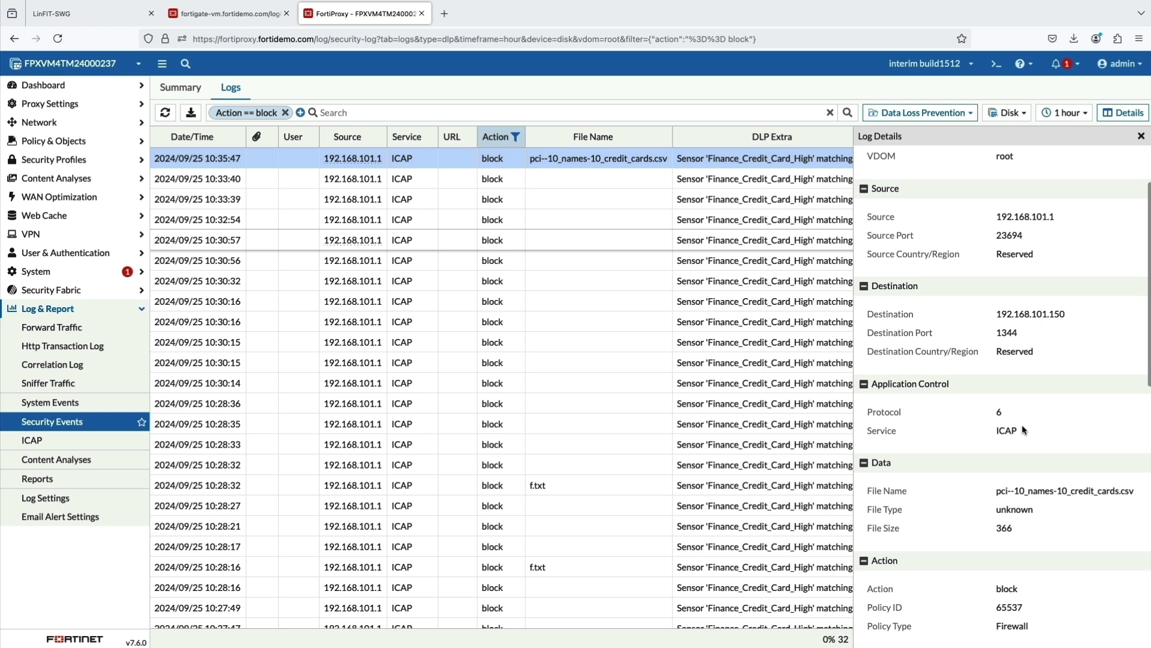
scroll(1012, 484, down, 2)
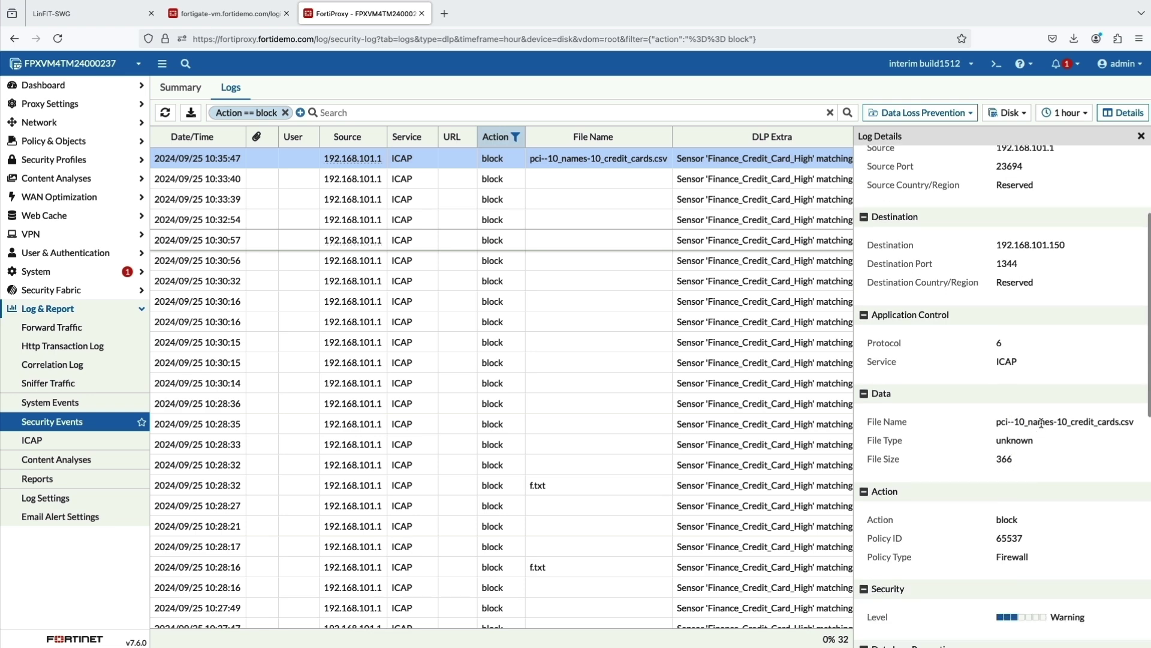
double_click(1064, 422)
scroll(1051, 519, down, 5)
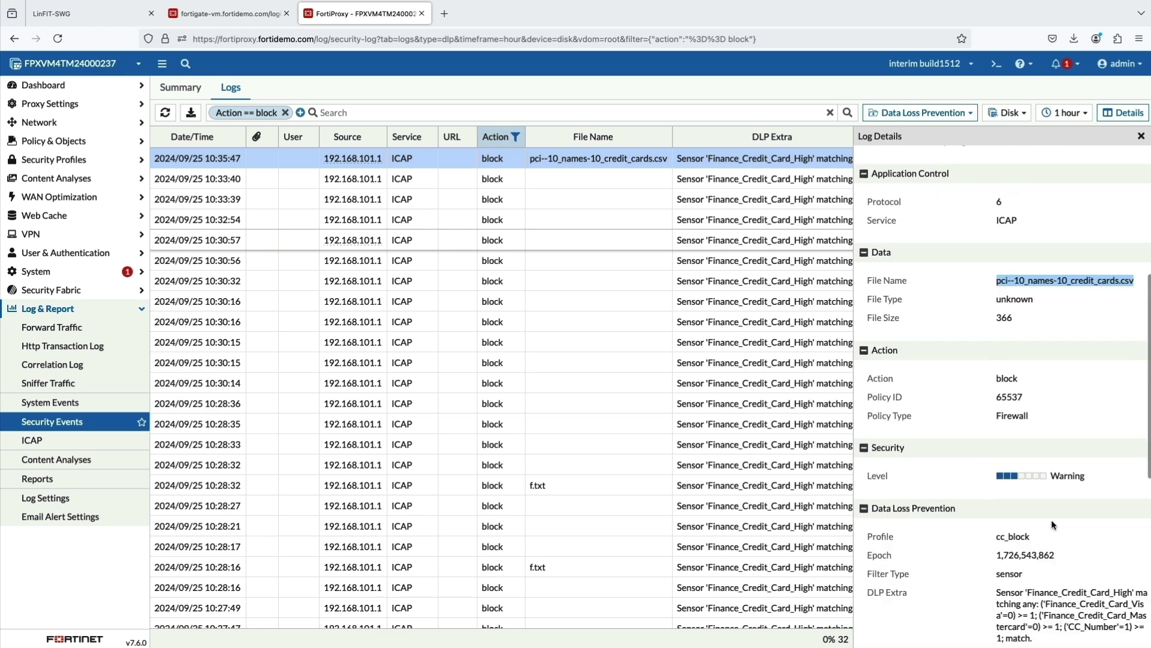
scroll(1052, 519, down, 5)
scroll(1052, 519, down, 1)
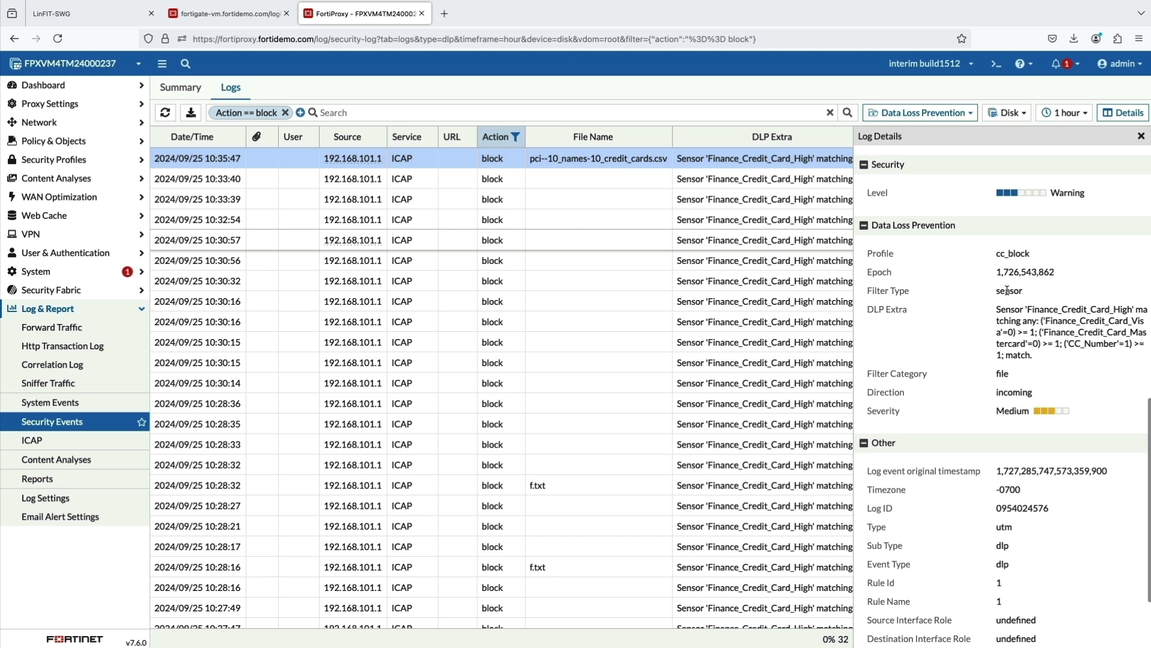
scroll(1006, 341, down, 3)
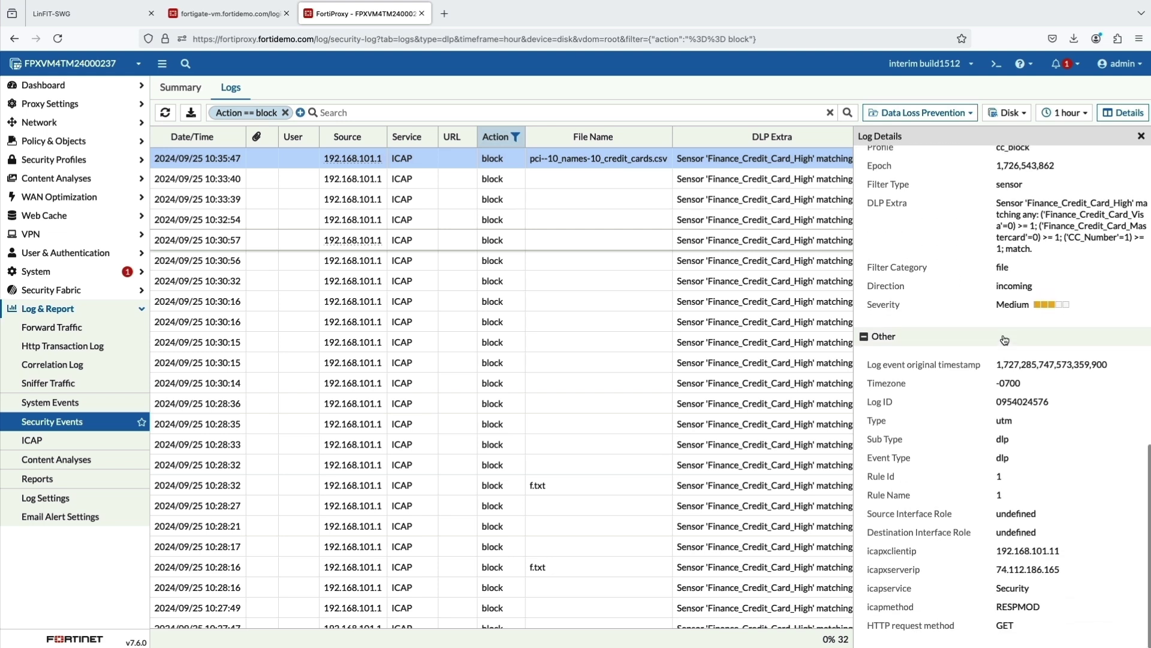
Close the CSV details, then inspect the blocked CC_1MB.docx event and highlight its msofficex file type
click(1141, 137)
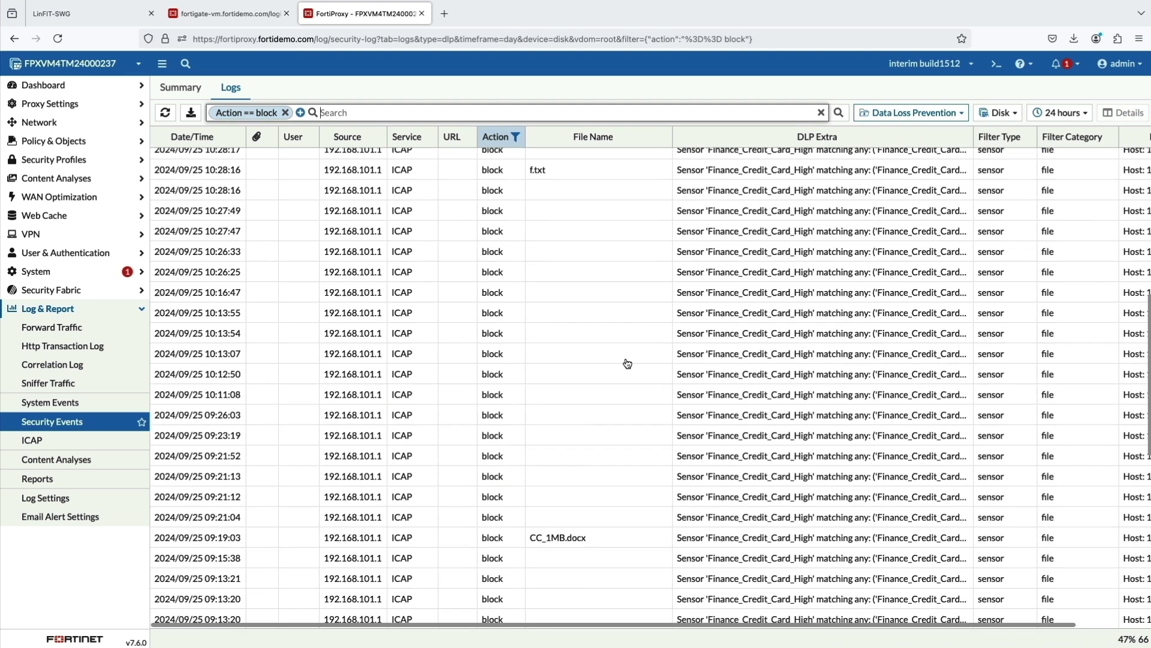
scroll(627, 364, down, 5)
scroll(627, 363, down, 3)
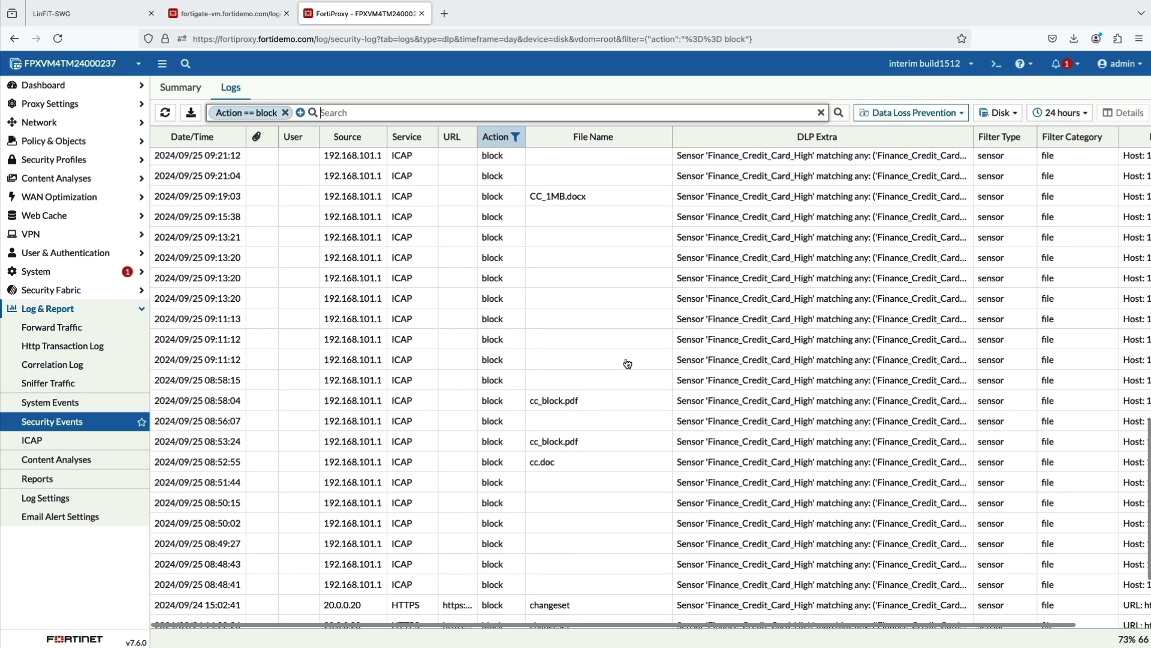
double_click(634, 200)
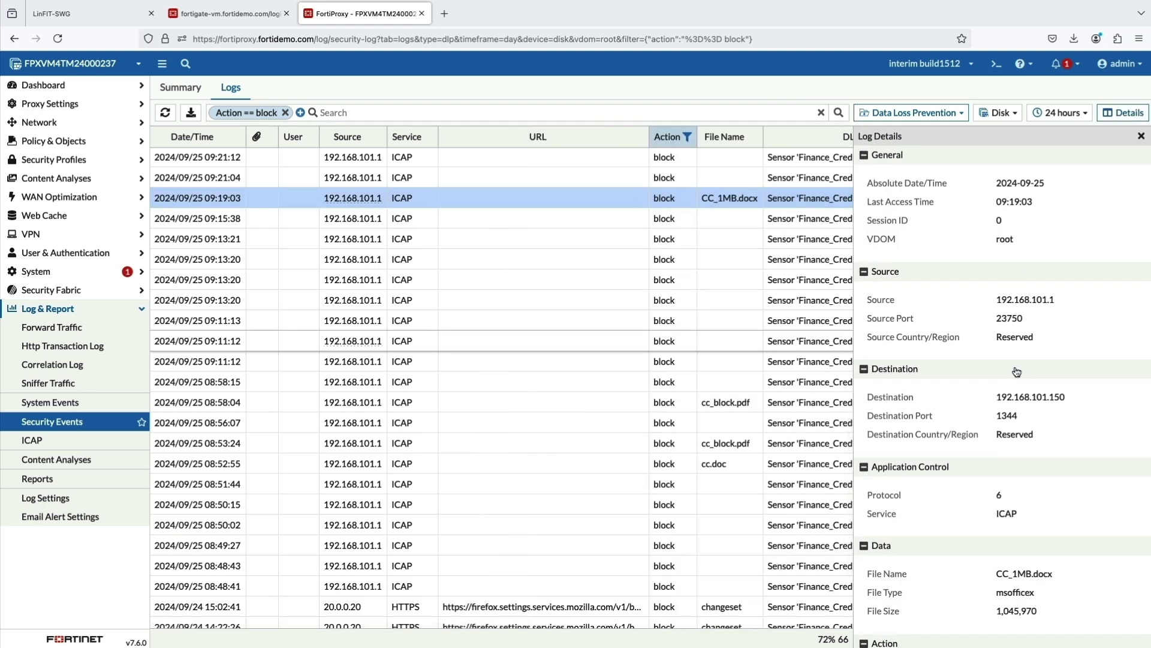
scroll(1009, 517, down, 2)
scroll(1008, 518, down, 1)
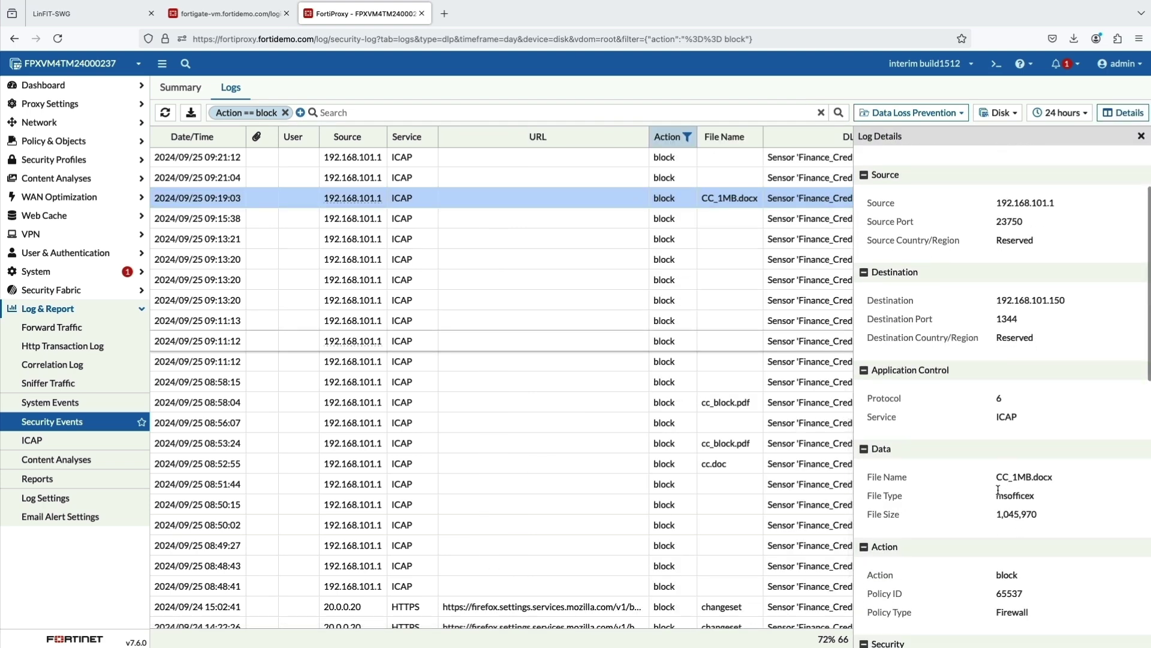
drag(997, 477, 1055, 477)
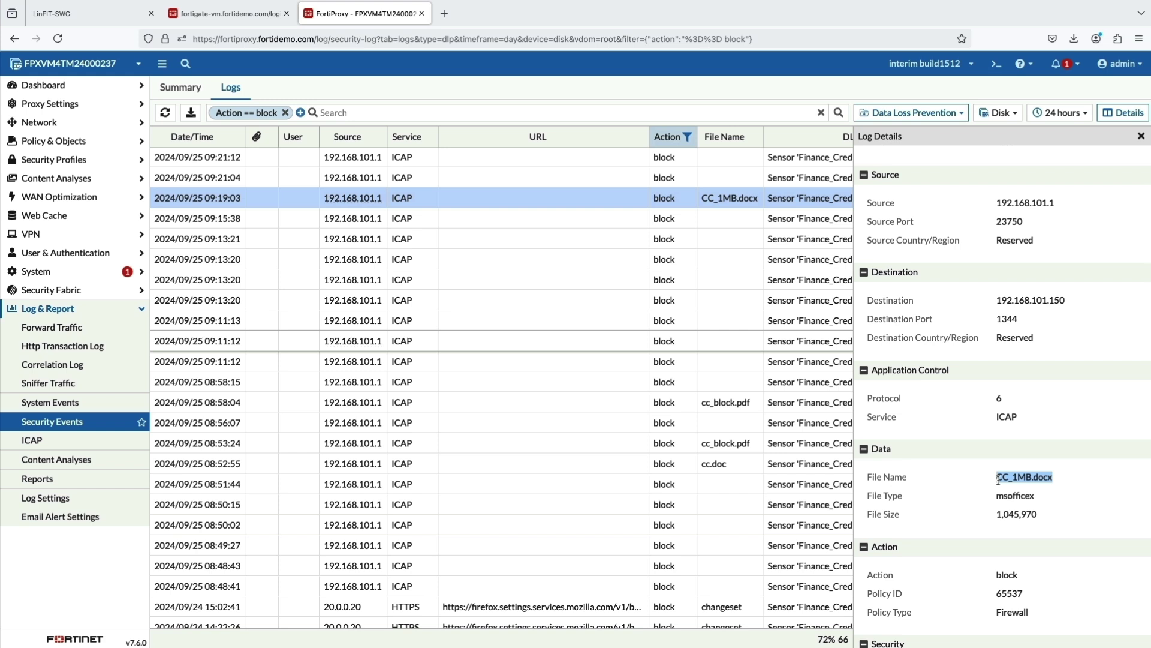
click(1036, 498)
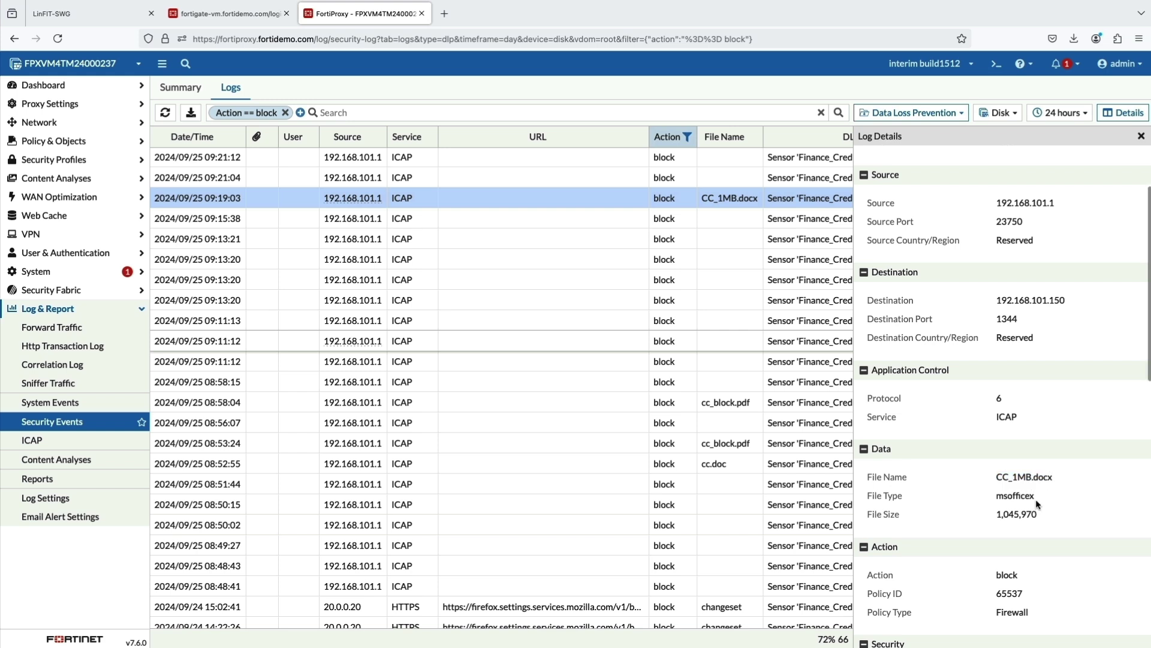
double_click(1035, 499)
scroll(1034, 572, down, 3)
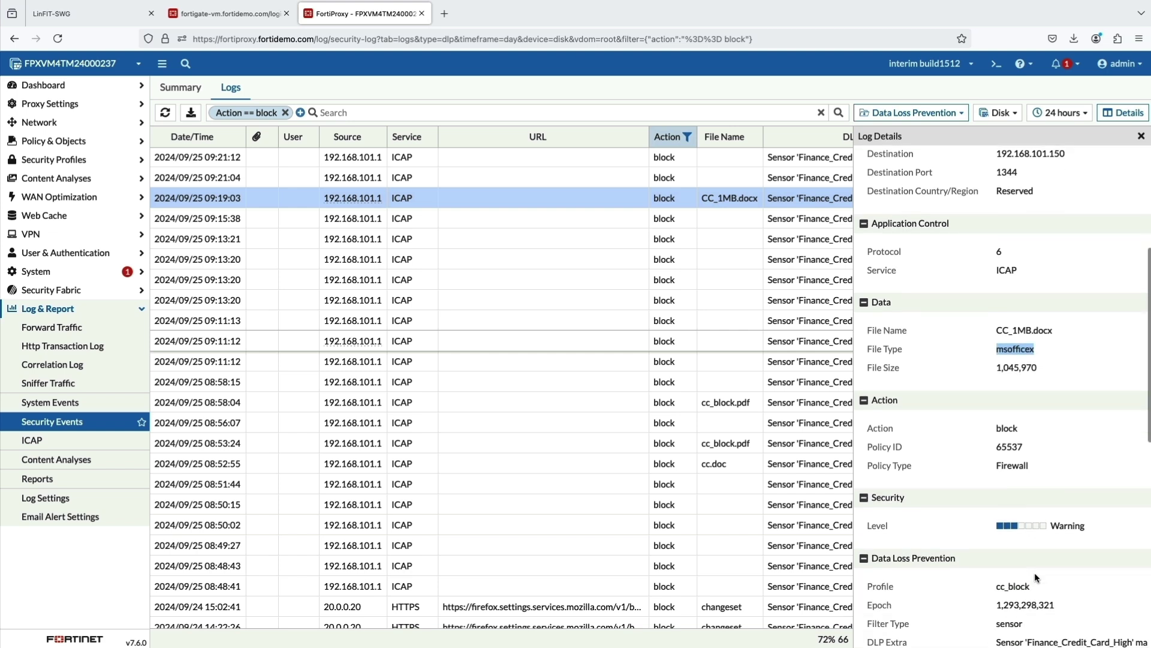
scroll(1035, 572, down, 3)
scroll(1035, 572, down, 3)
scroll(1035, 572, down, 2)
scroll(1035, 572, down, 2)
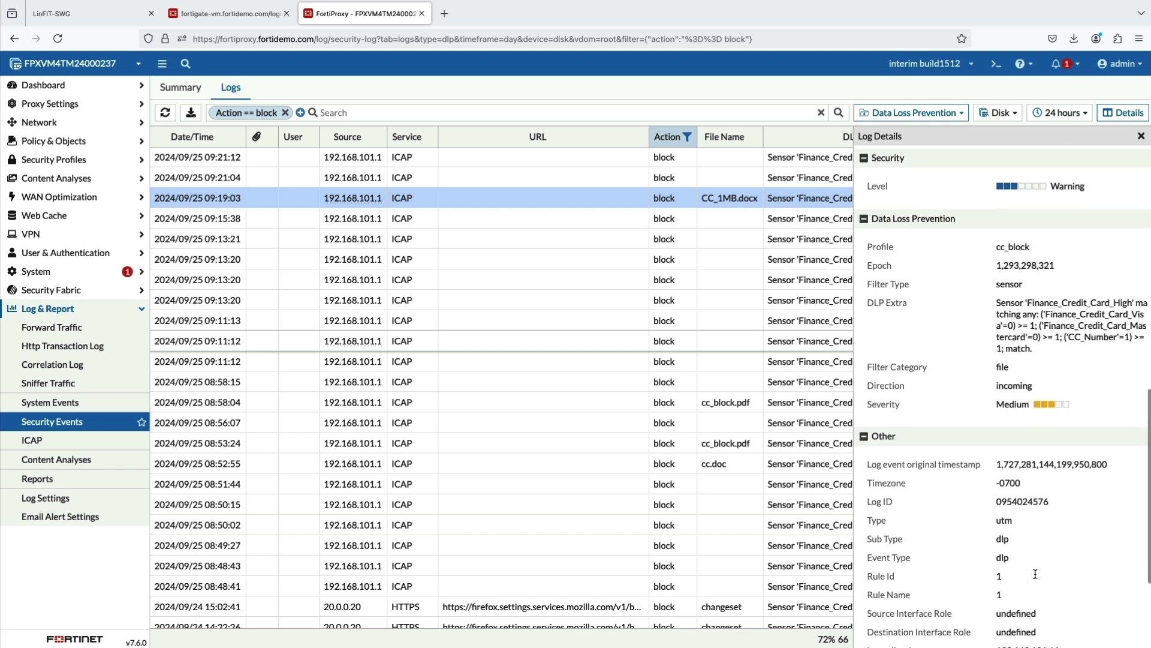
scroll(1035, 573, down, 2)
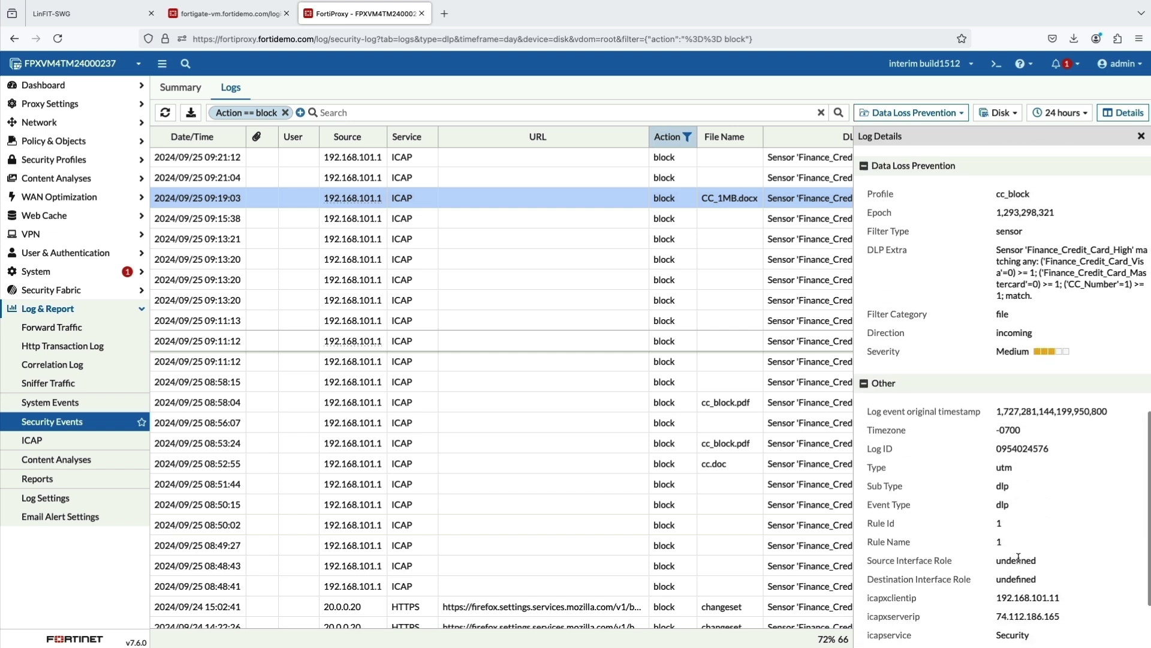
scroll(1019, 558, down, 2)
scroll(1018, 557, down, 2)
scroll(1018, 559, down, 1)
scroll(1019, 557, down, 1)
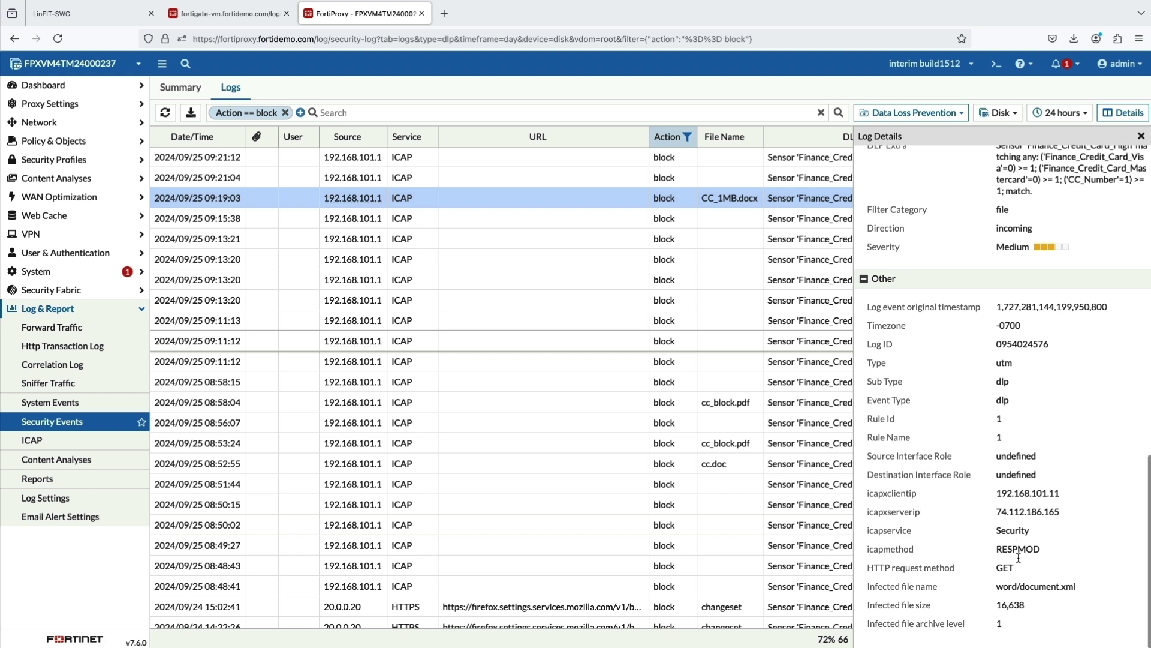